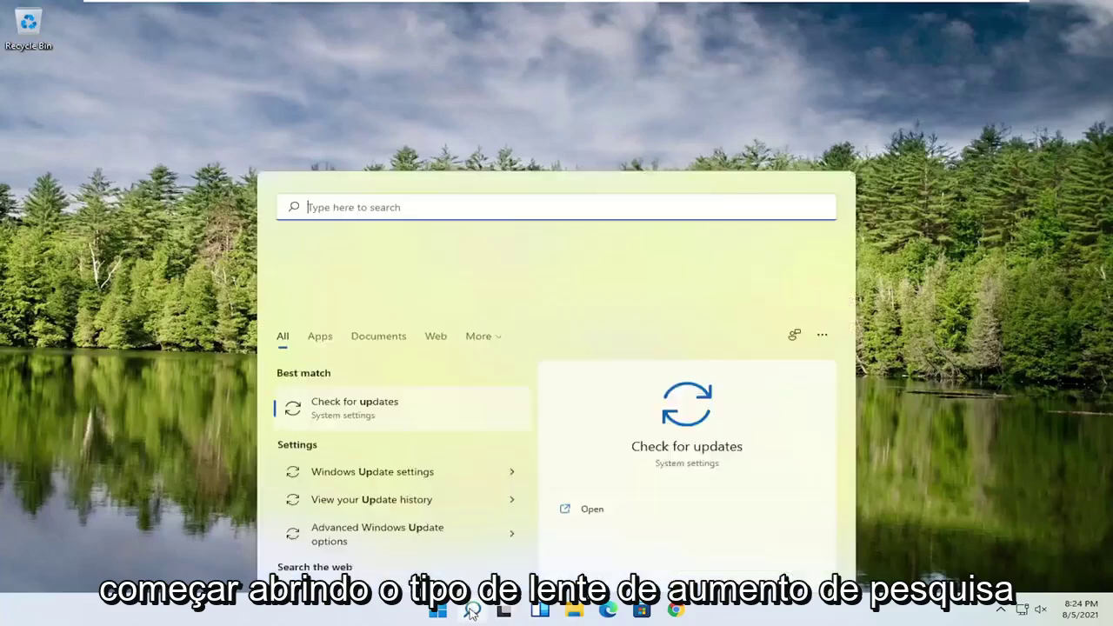
# Search Windows for regedit, run Registry Editor as administrator with the account-control request approved, and move its window higher on the desktop.
pyautogui.write('regedit')
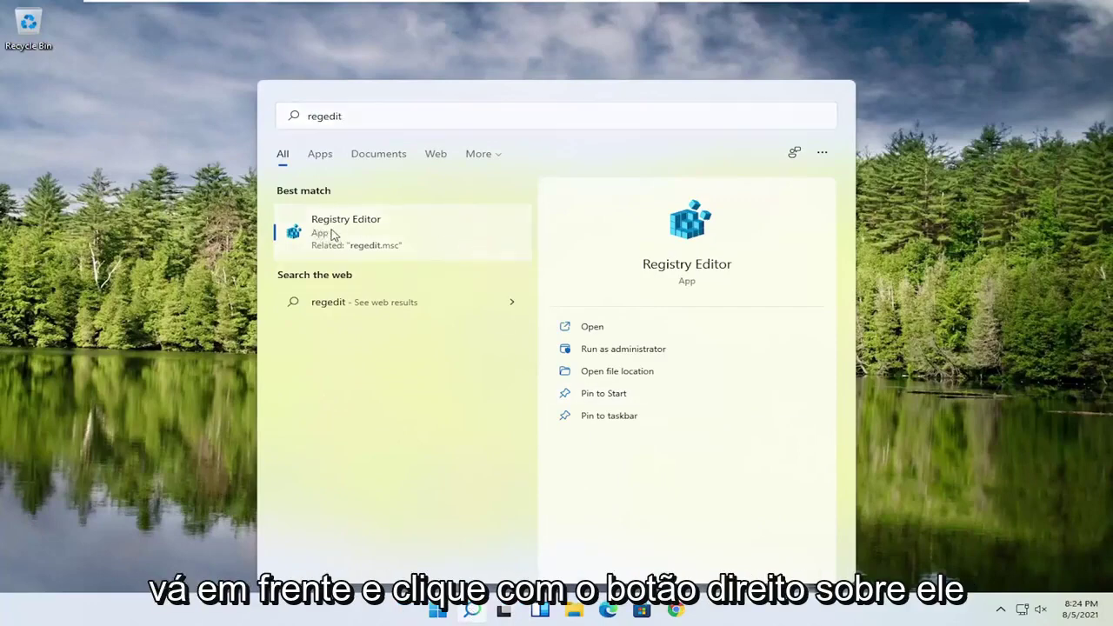
pyautogui.rightClick(330, 234)
pyautogui.click(388, 249)
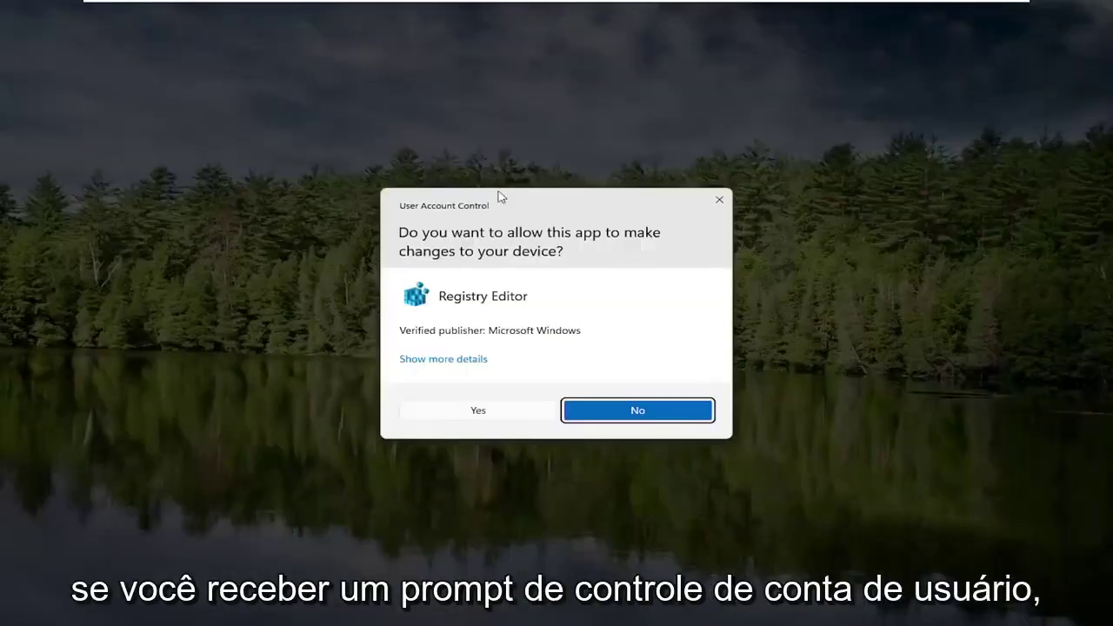
pyautogui.click(470, 413)
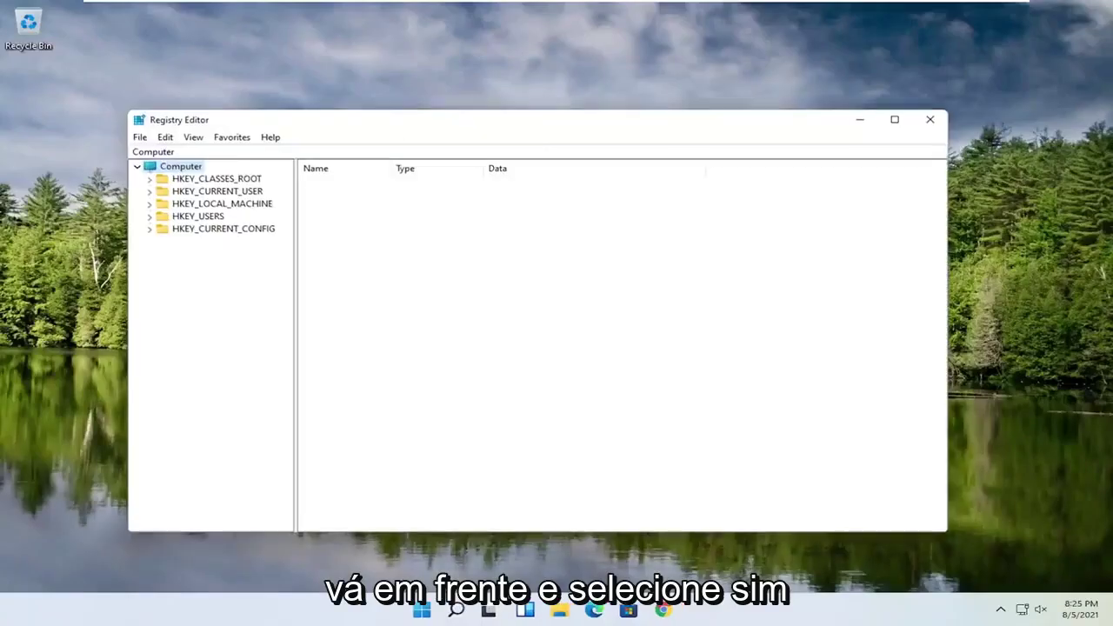
pyautogui.moveTo(409, 131); pyautogui.dragTo(448, 77)
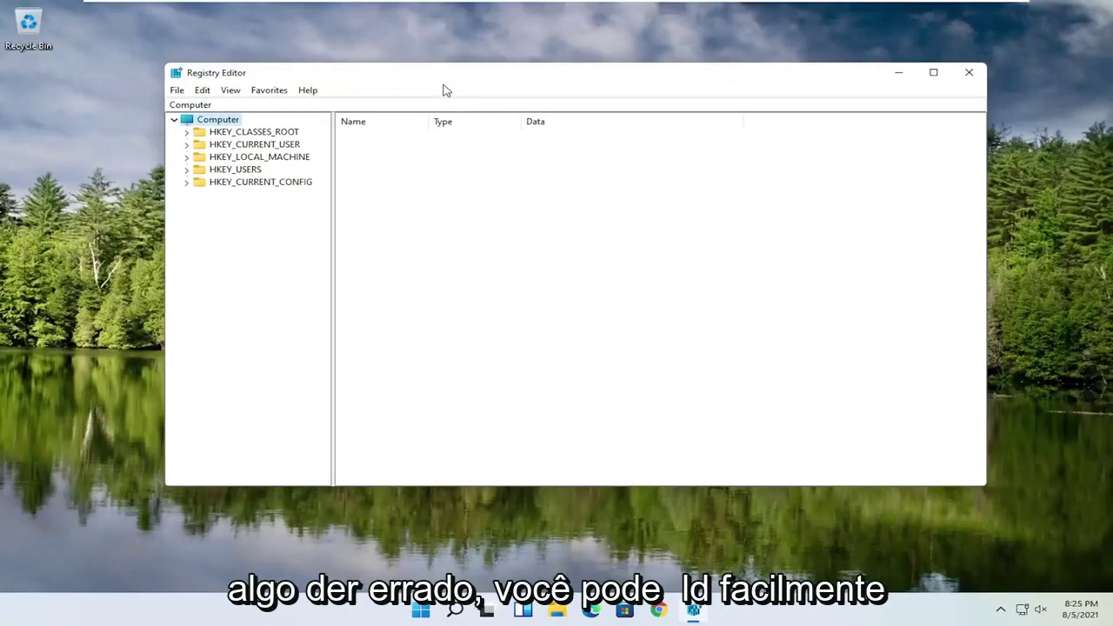
pyautogui.click(178, 90)
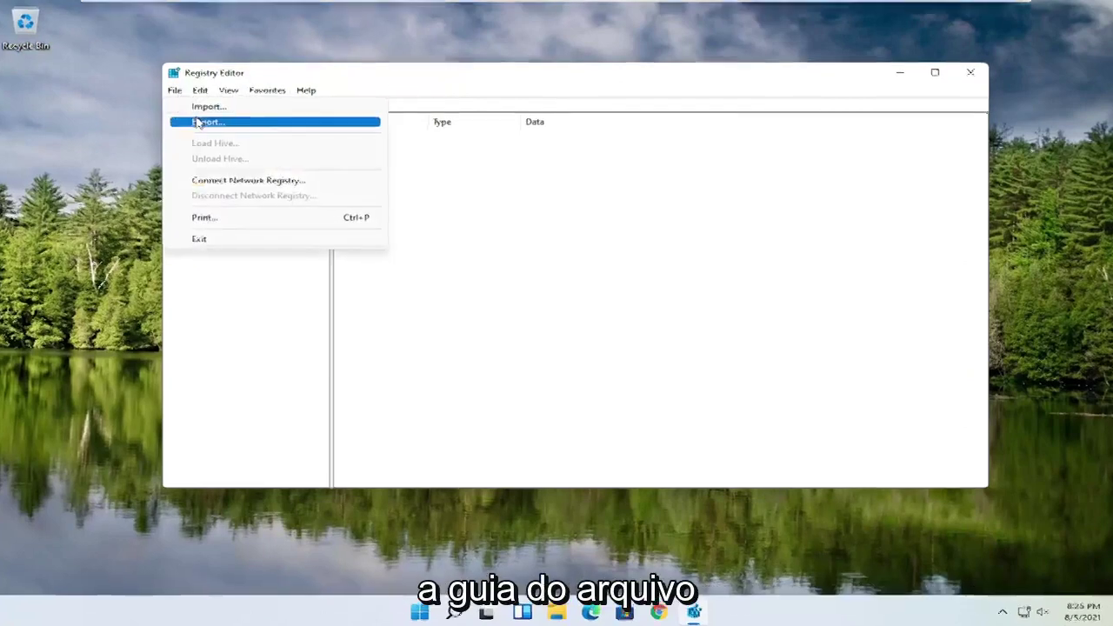
pyautogui.click(202, 121)
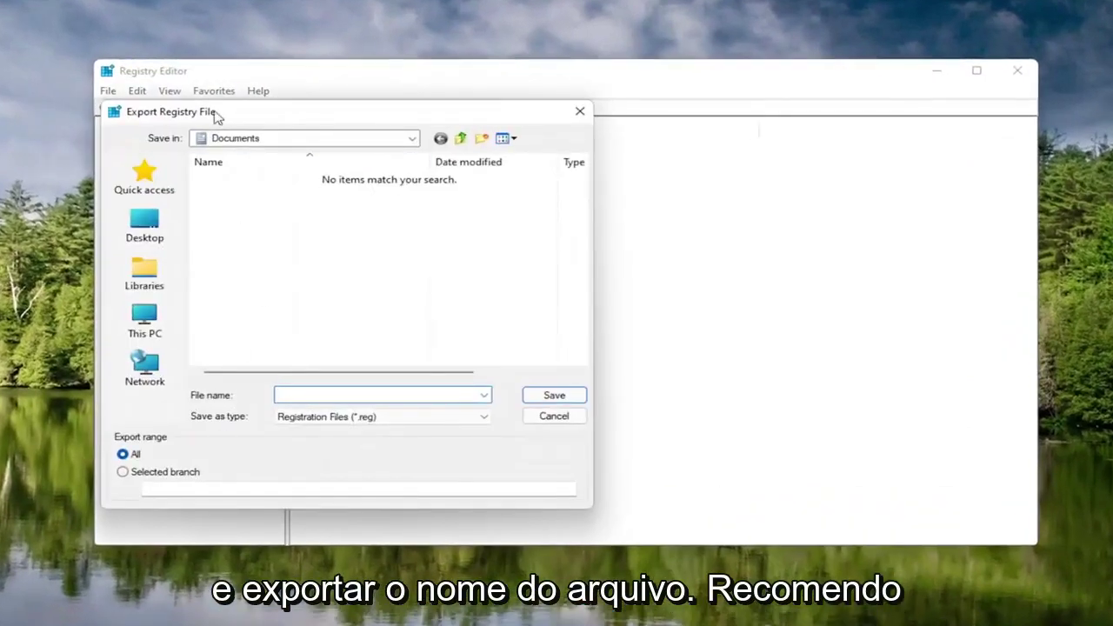
pyautogui.moveTo(217, 117); pyautogui.dragTo(402, 105)
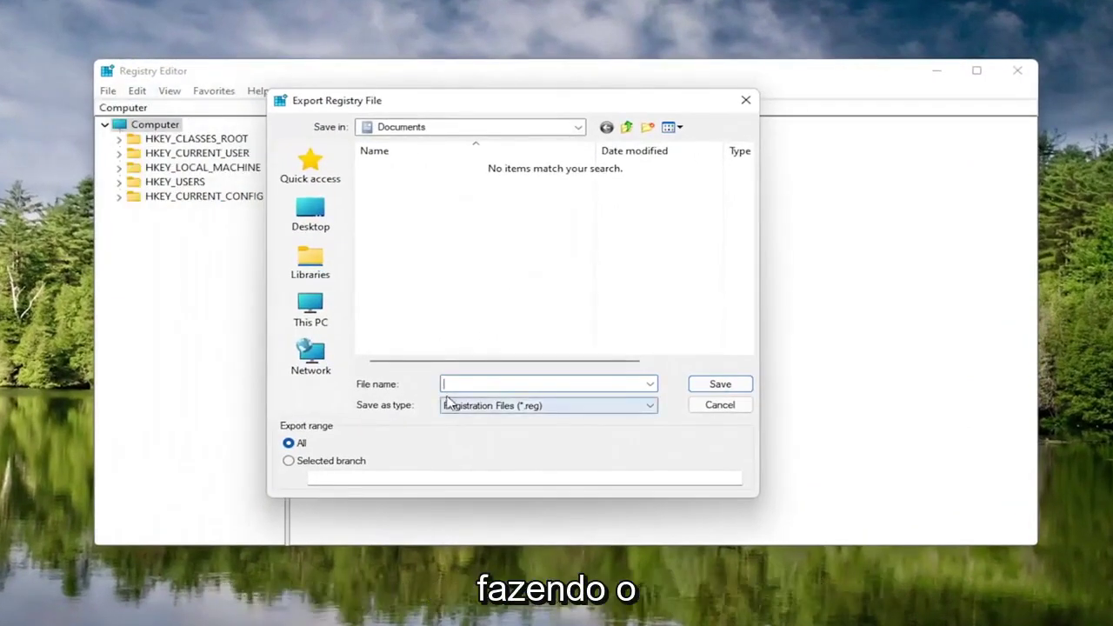
pyautogui.click(305, 444)
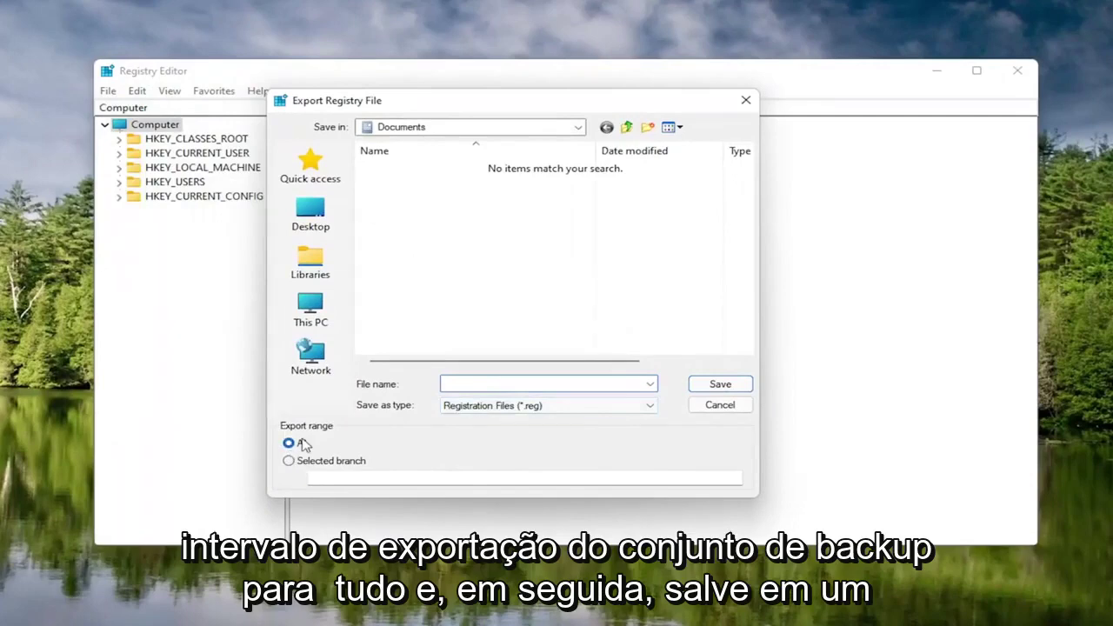
pyautogui.click(317, 202)
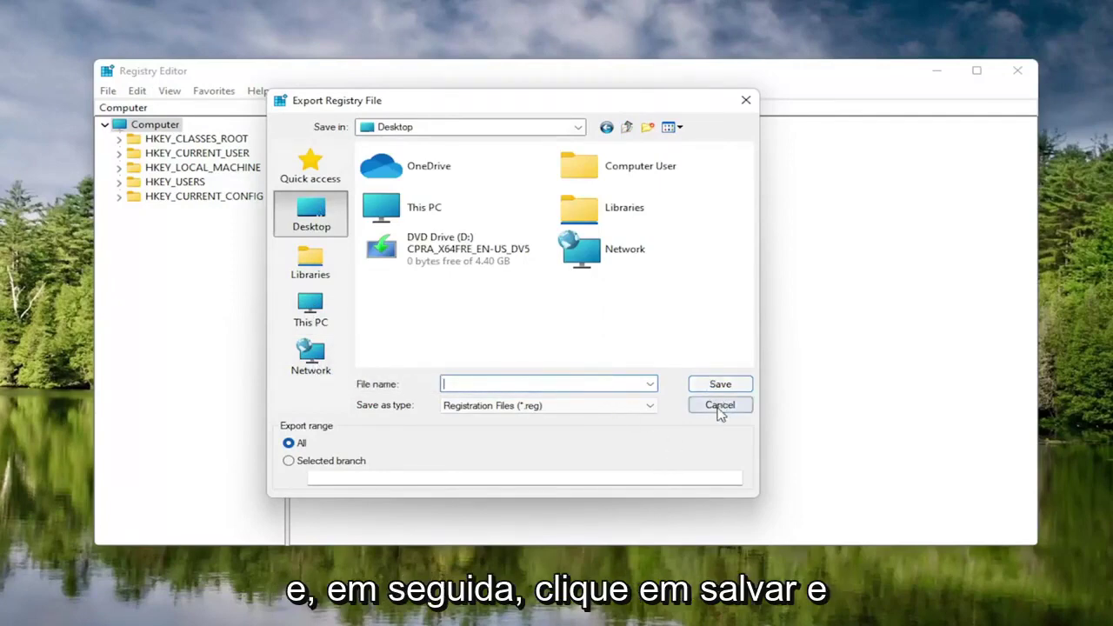
pyautogui.click(720, 406)
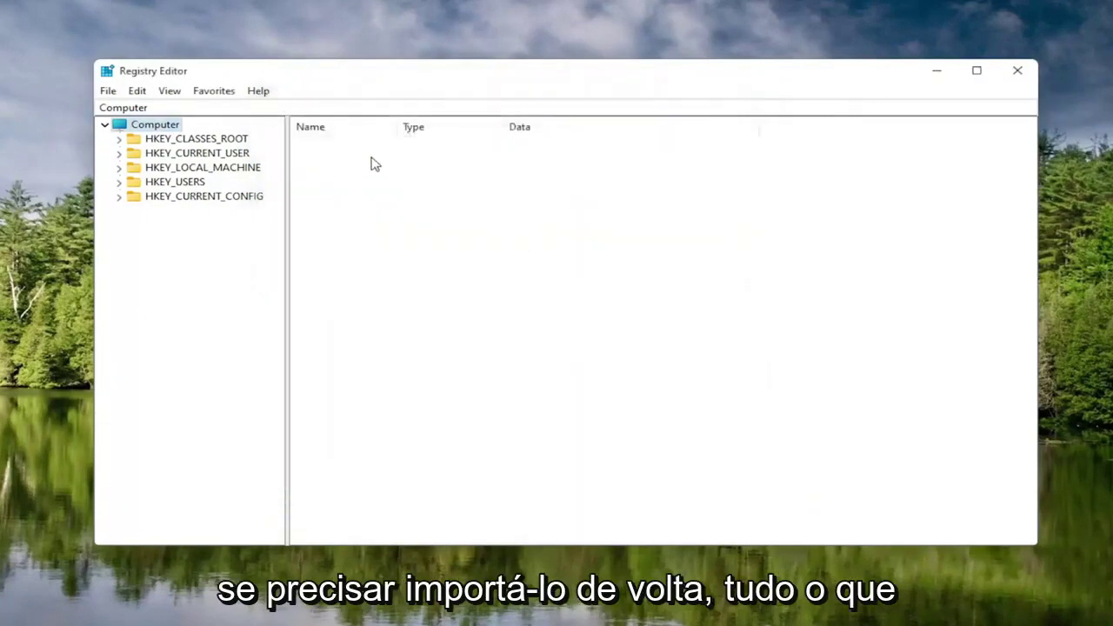
pyautogui.click(108, 91)
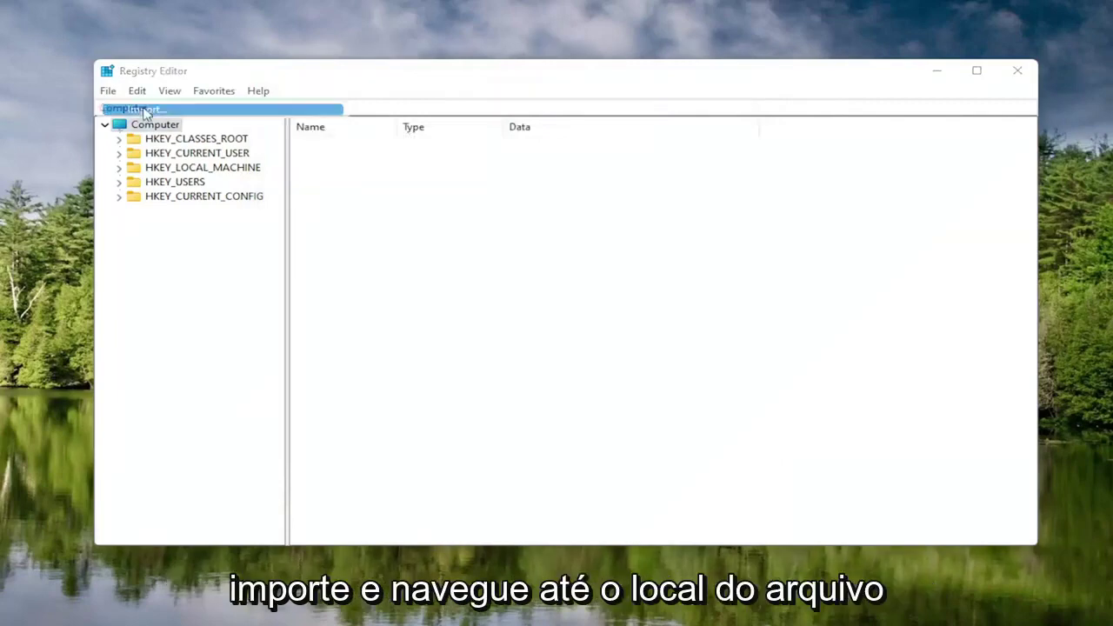
pyautogui.click(131, 110)
pyautogui.click(165, 240)
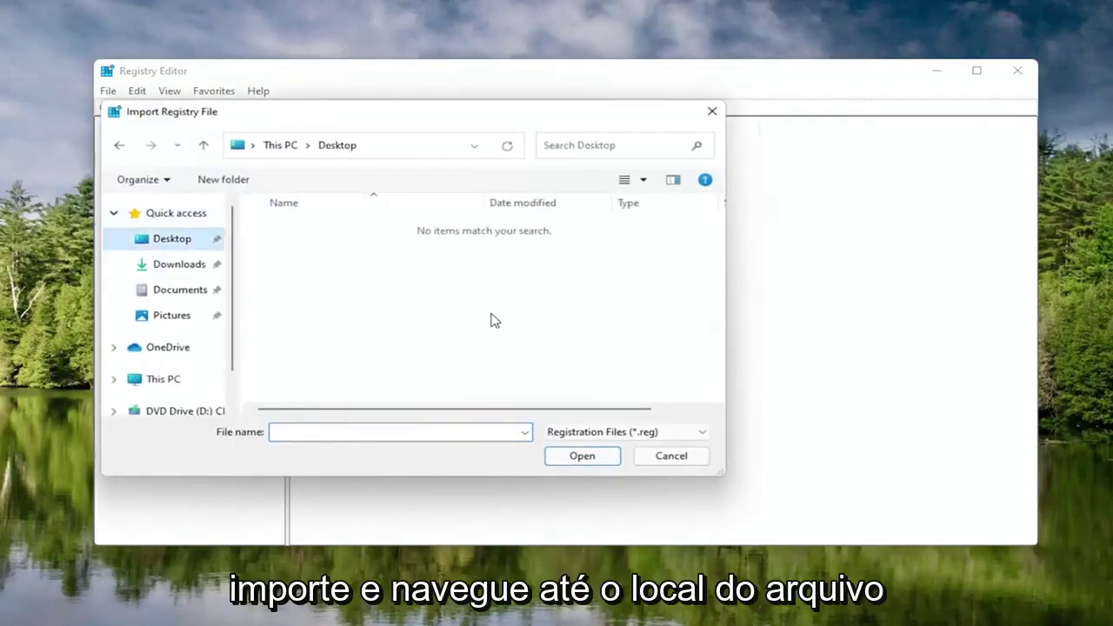
pyautogui.click(670, 456)
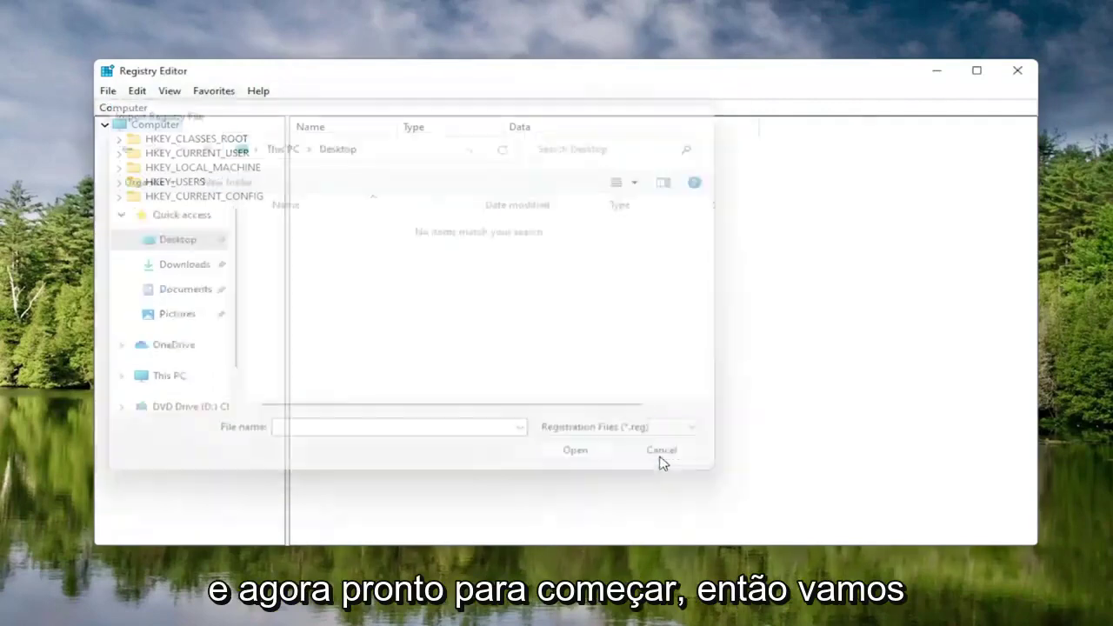
# Expand HKEY_LOCAL_MACHINE\SOFTWARE\Microsoft in the registry tree and widen the tree area so the key names fit.
pyautogui.doubleClick(185, 170)
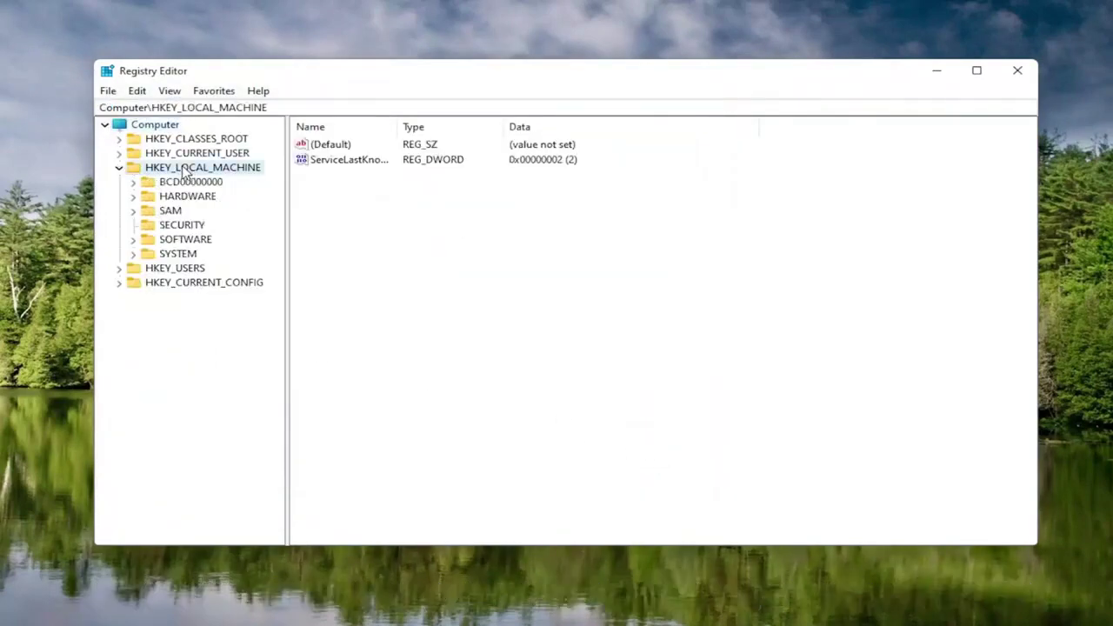
pyautogui.doubleClick(182, 241)
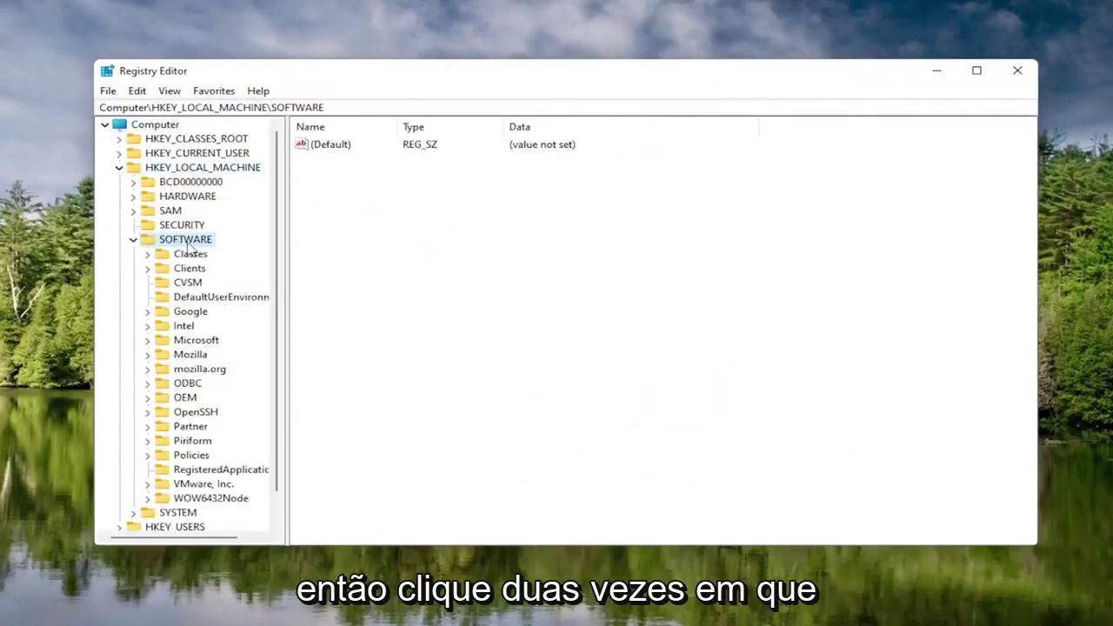
pyautogui.doubleClick(186, 341)
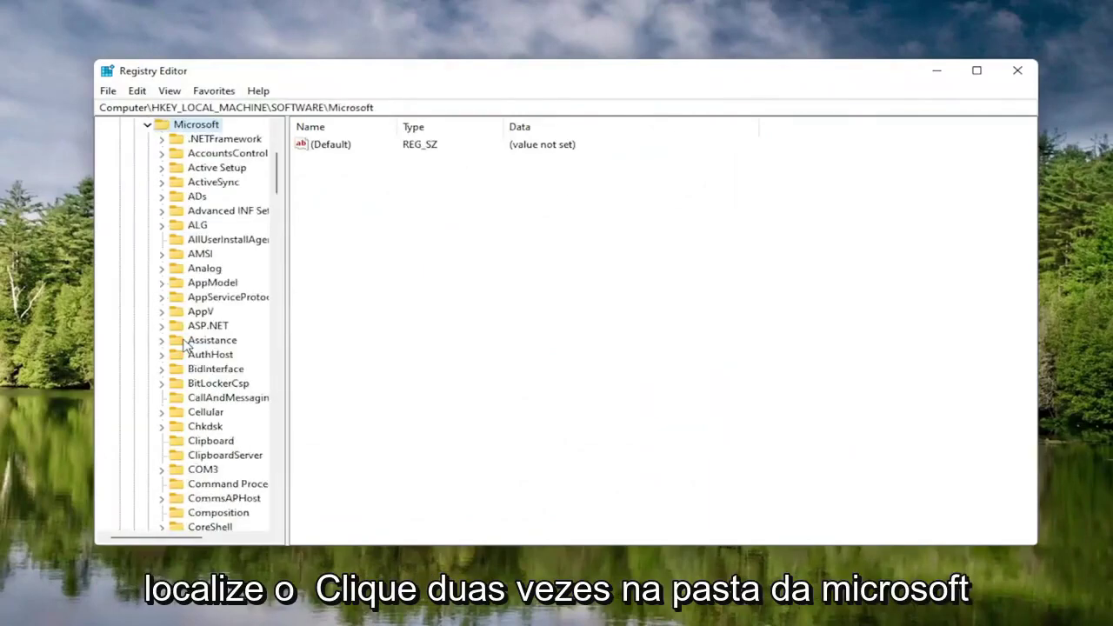
pyautogui.moveTo(286, 290); pyautogui.dragTo(360, 292)
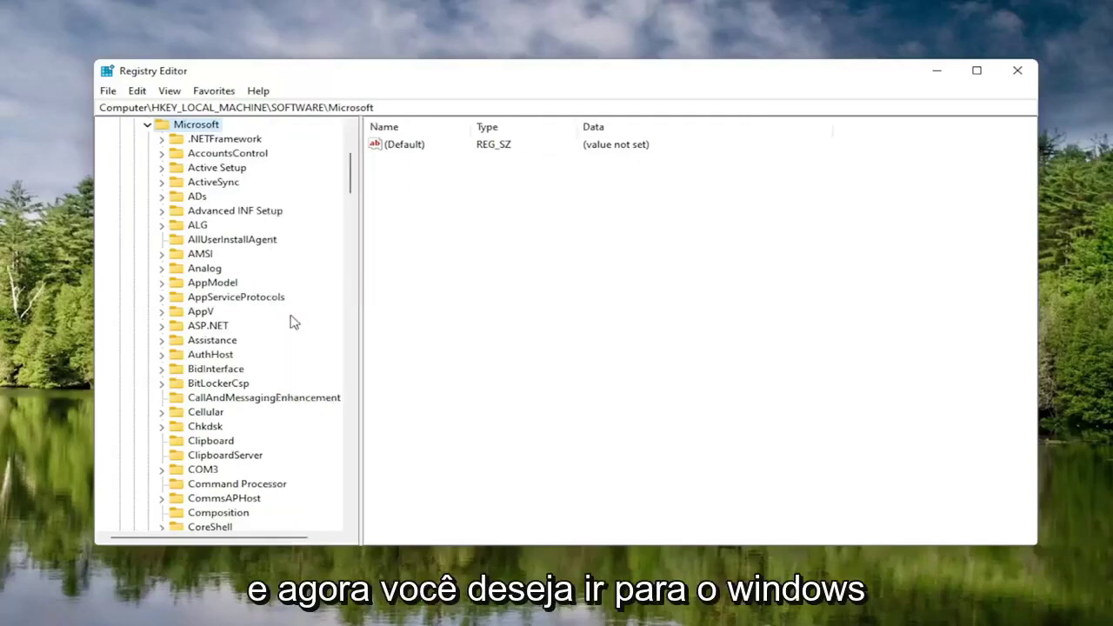
# Expand the Windows NT key under Microsoft and its CurrentVersion subkey.
pyautogui.scroll(-20, 216, 395)
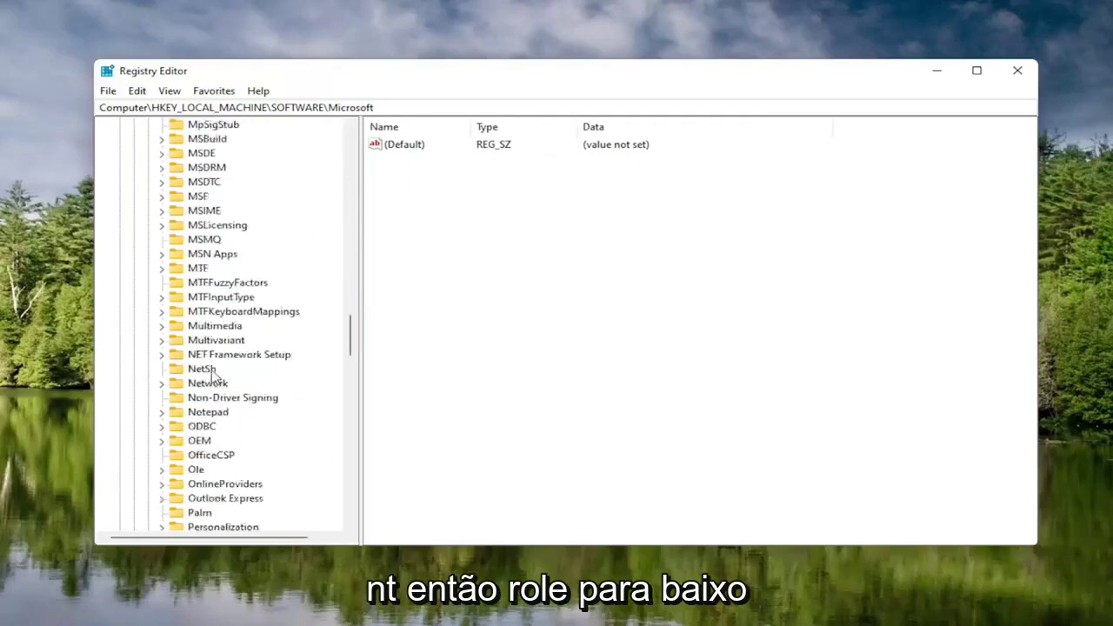
pyautogui.scroll(-20, 214, 374)
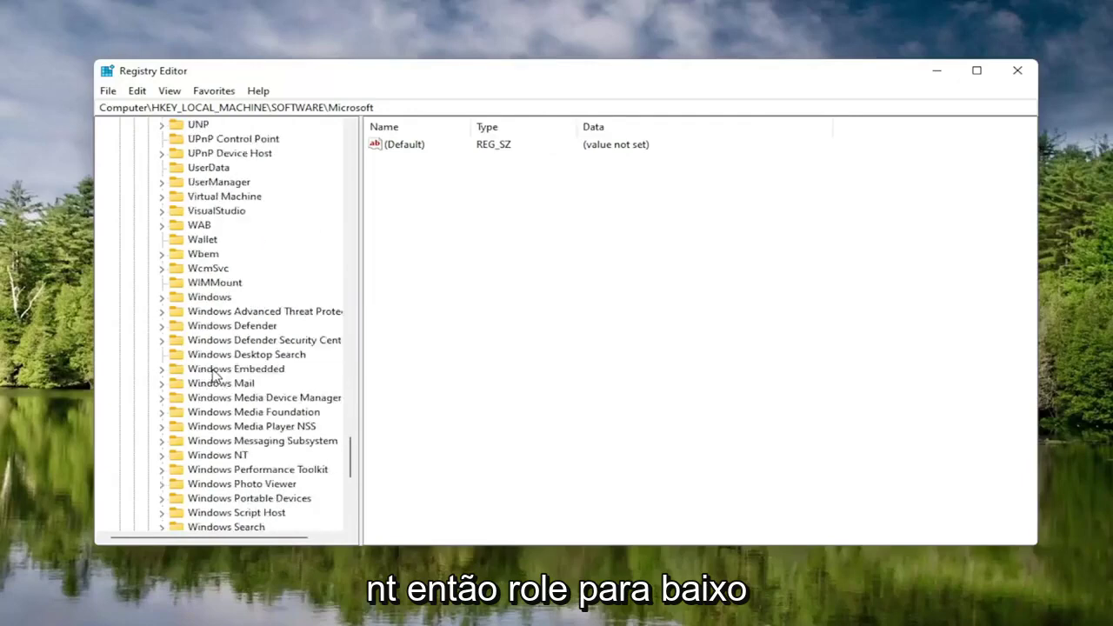
pyautogui.scroll(-1, 217, 391)
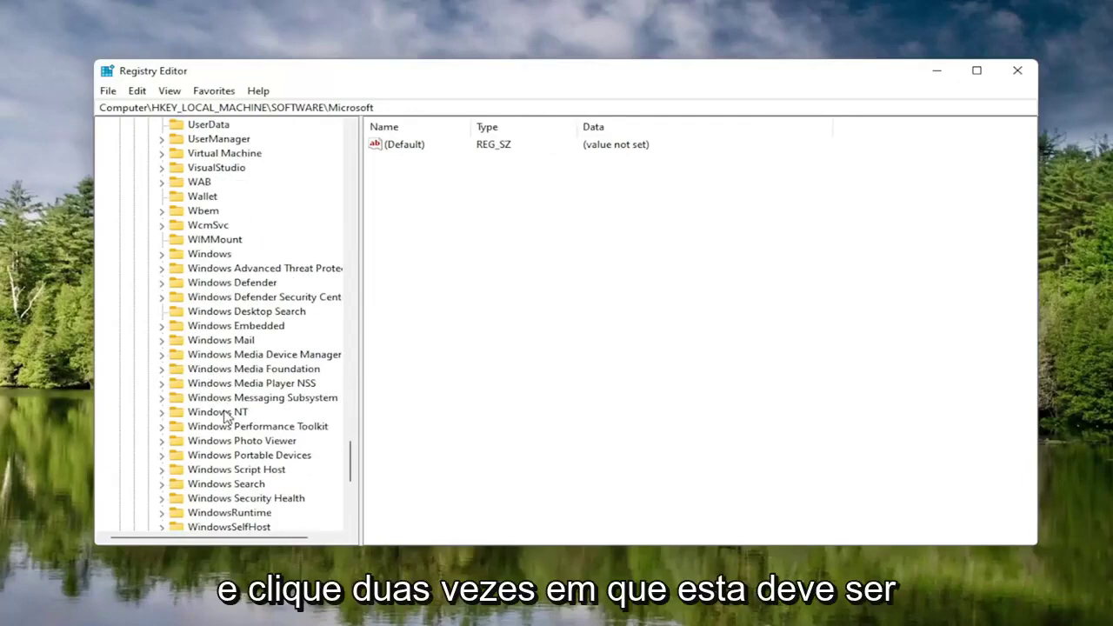
pyautogui.doubleClick(225, 414)
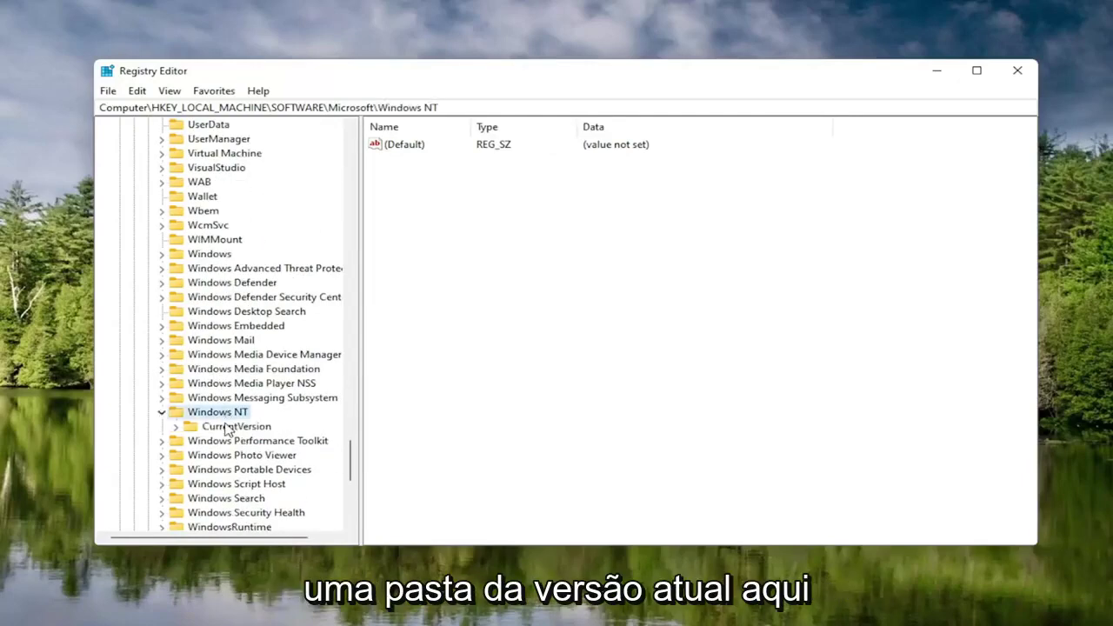
pyautogui.doubleClick(234, 426)
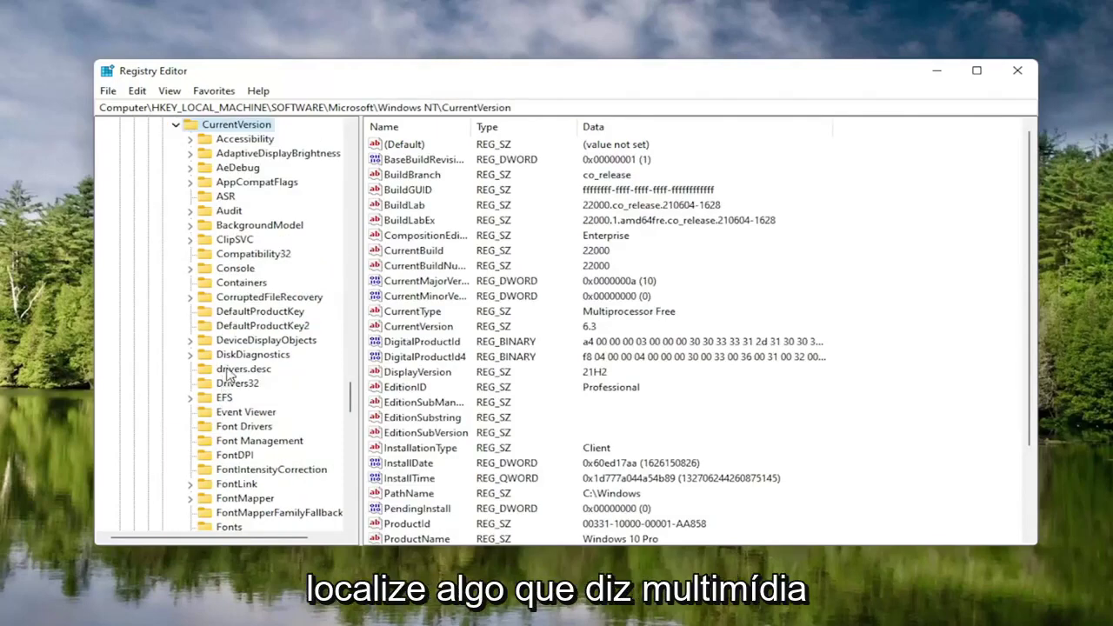
# Expand the Multimedia key under CurrentVersion and select its SystemProfile subkey.
pyautogui.scroll(-7, 225, 374)
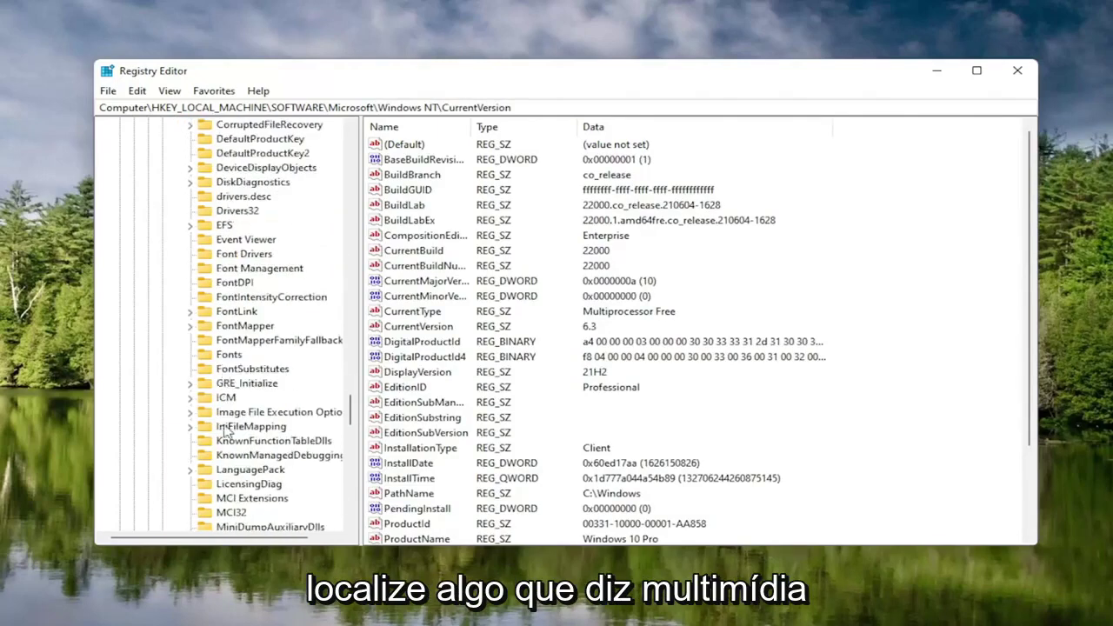
pyautogui.scroll(-1, 228, 435)
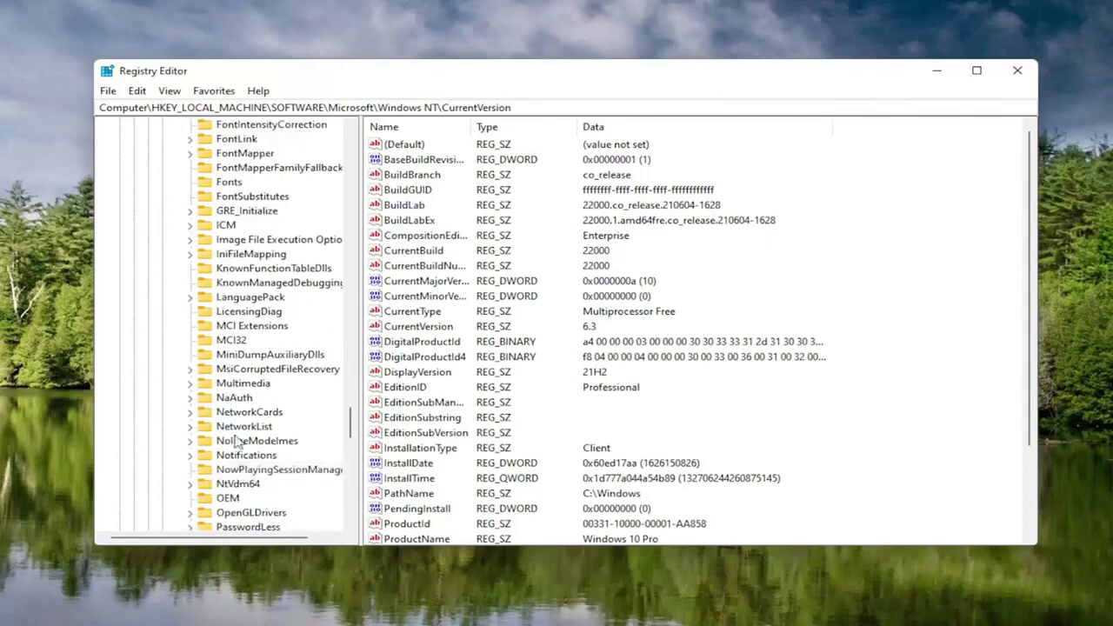
pyautogui.click(240, 385)
pyautogui.doubleClick(238, 385)
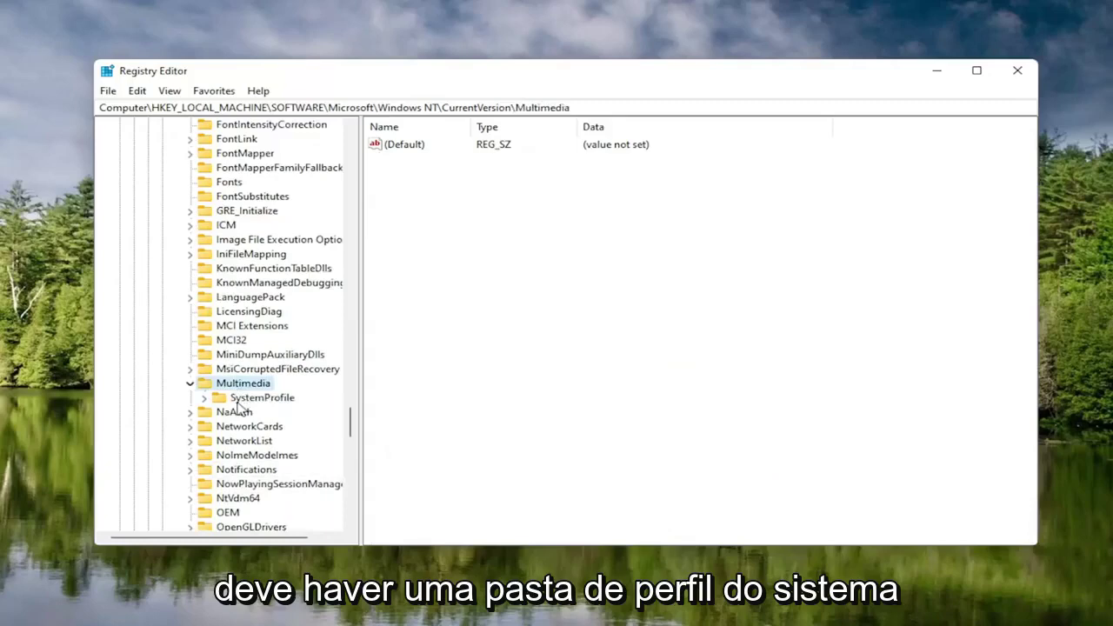
pyautogui.click(235, 402)
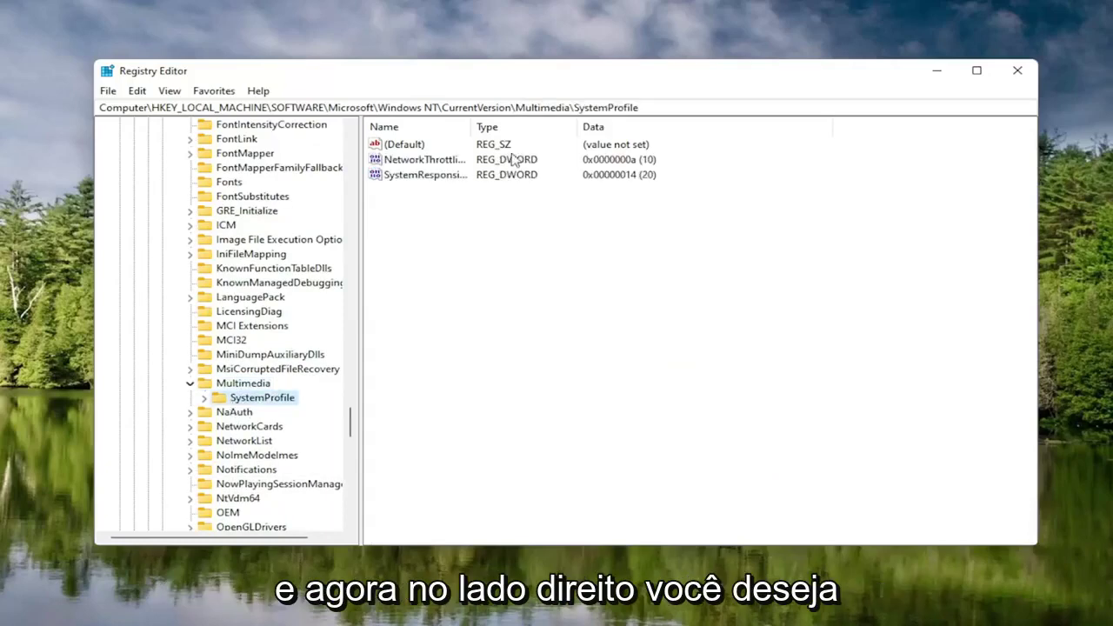
# Widen the value name column and set NetworkThrottlingIndex in SystemProfile to FFFFFFFF in hexadecimal.
pyautogui.moveTo(470, 127); pyautogui.dragTo(578, 127)
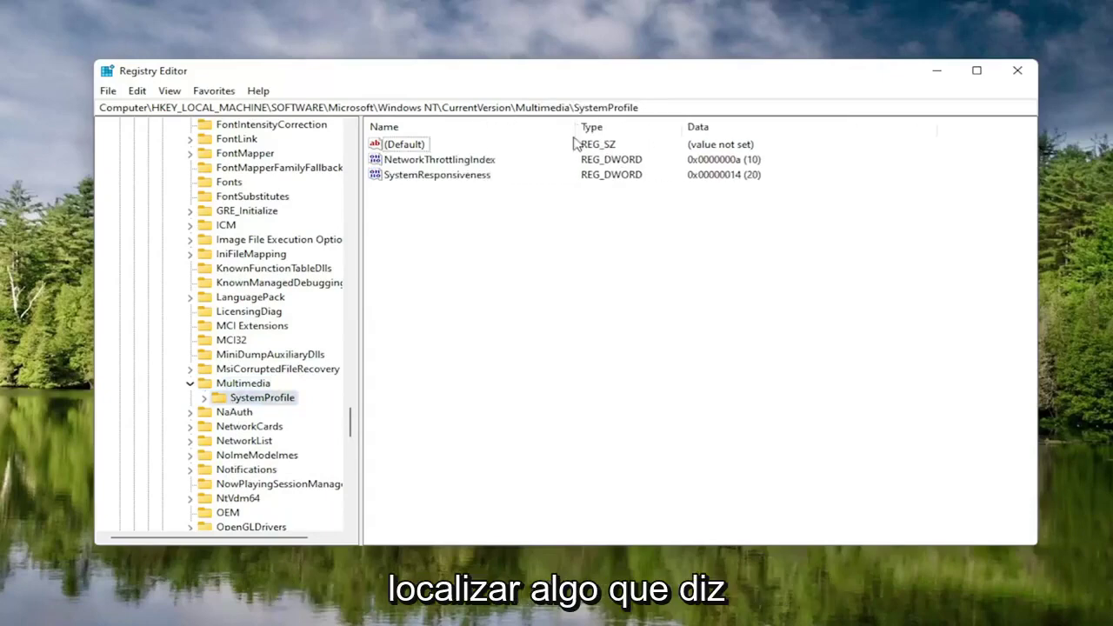
pyautogui.doubleClick(445, 161)
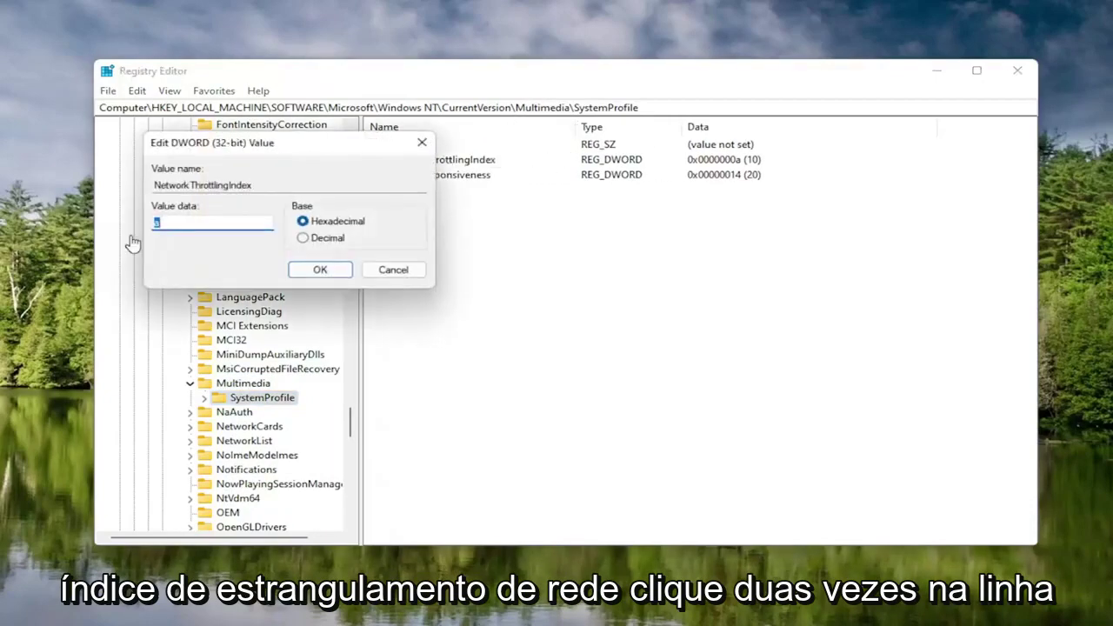
pyautogui.moveTo(235, 150); pyautogui.dragTo(566, 188)
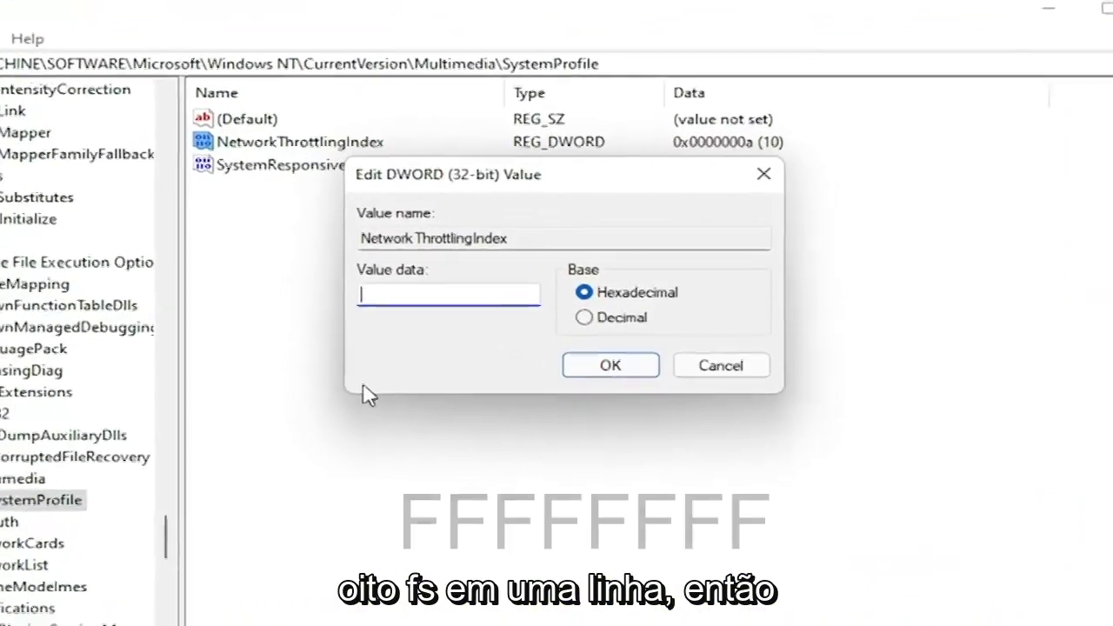
pyautogui.write('FF')
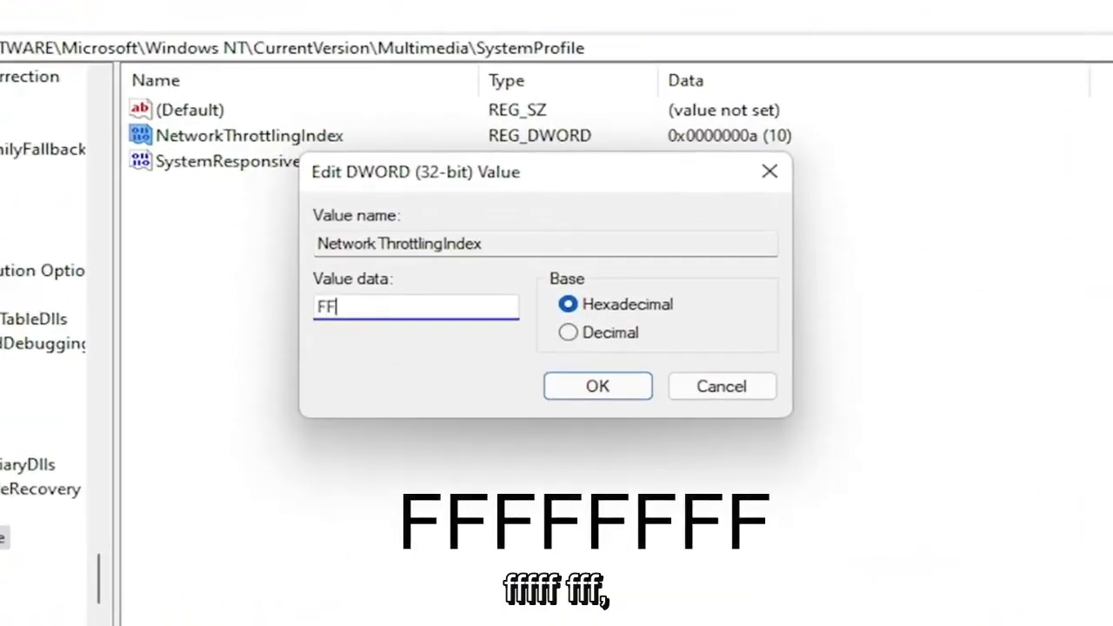
pyautogui.write('FFFFFF')
pyautogui.hotkey('shift', 'Left')
pyautogui.hotkey('shift', 'Left')
pyautogui.hotkey('shift', 'Left')
pyautogui.hotkey('shift', 'Left')
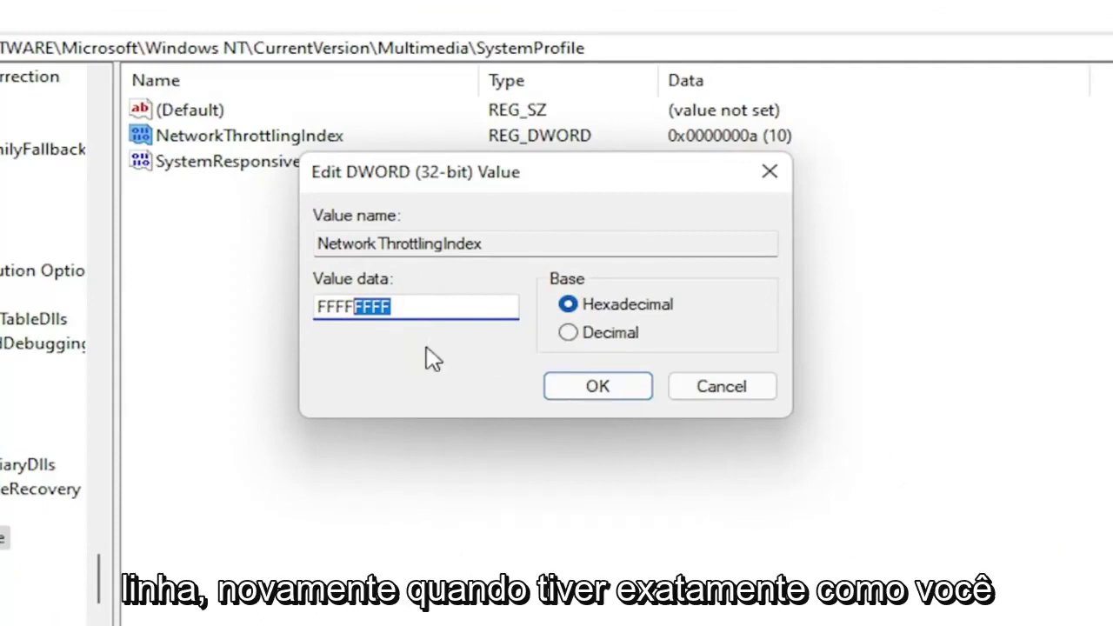
pyautogui.click(409, 306)
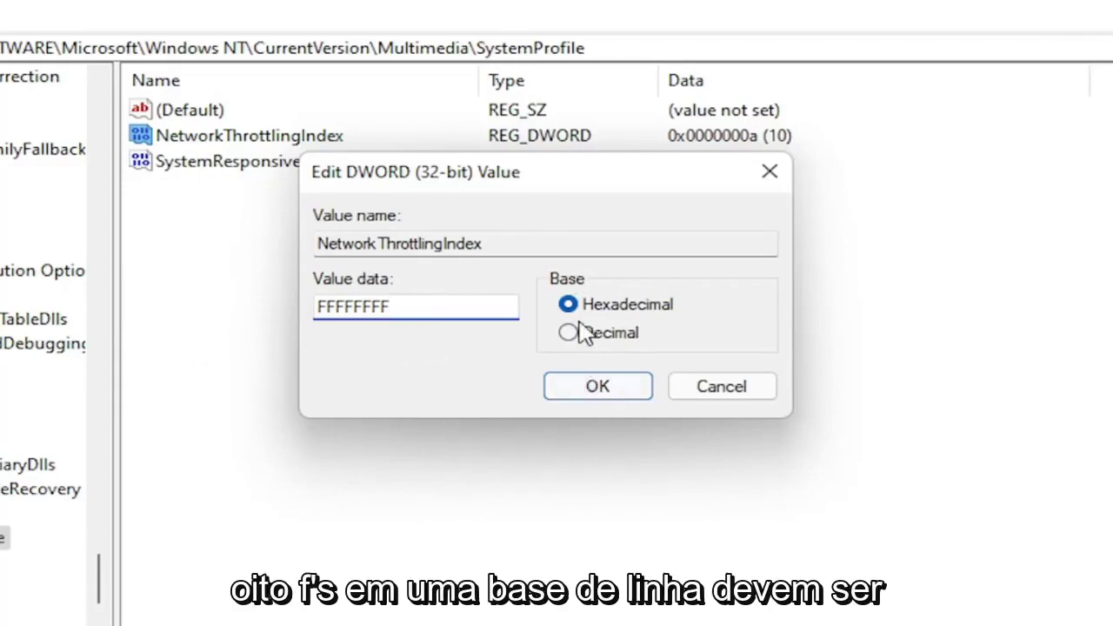
pyautogui.click(597, 385)
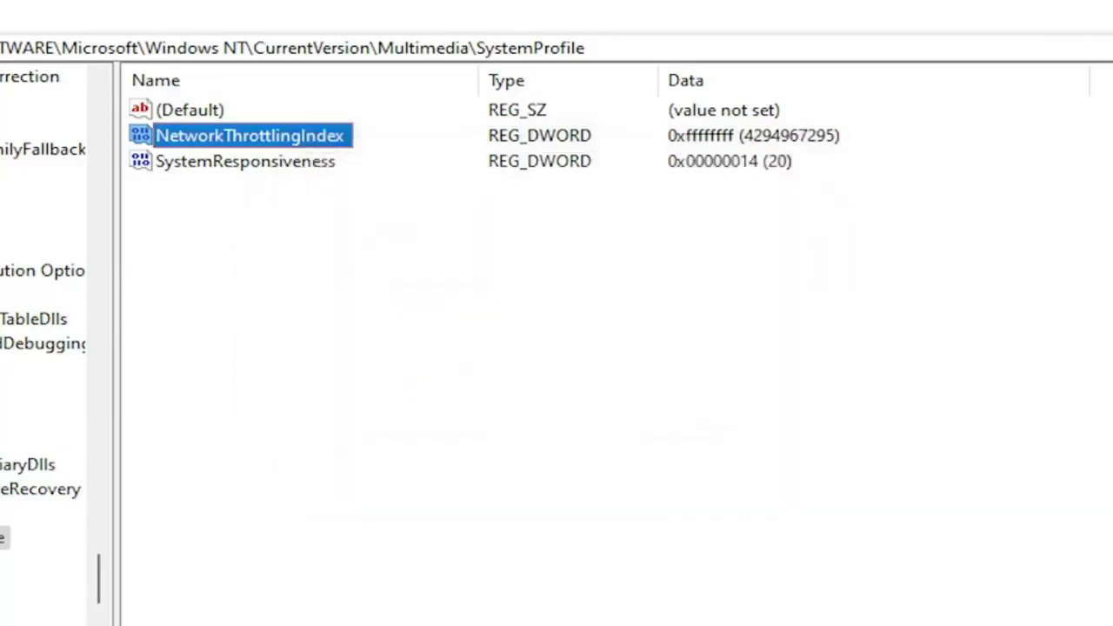
# Collapse the Microsoft, SOFTWARE and HKEY_LOCAL_MACHINE branches so only the root keys remain listed in the registry tree.
pyautogui.moveTo(96, 578); pyautogui.dragTo(140, 109)
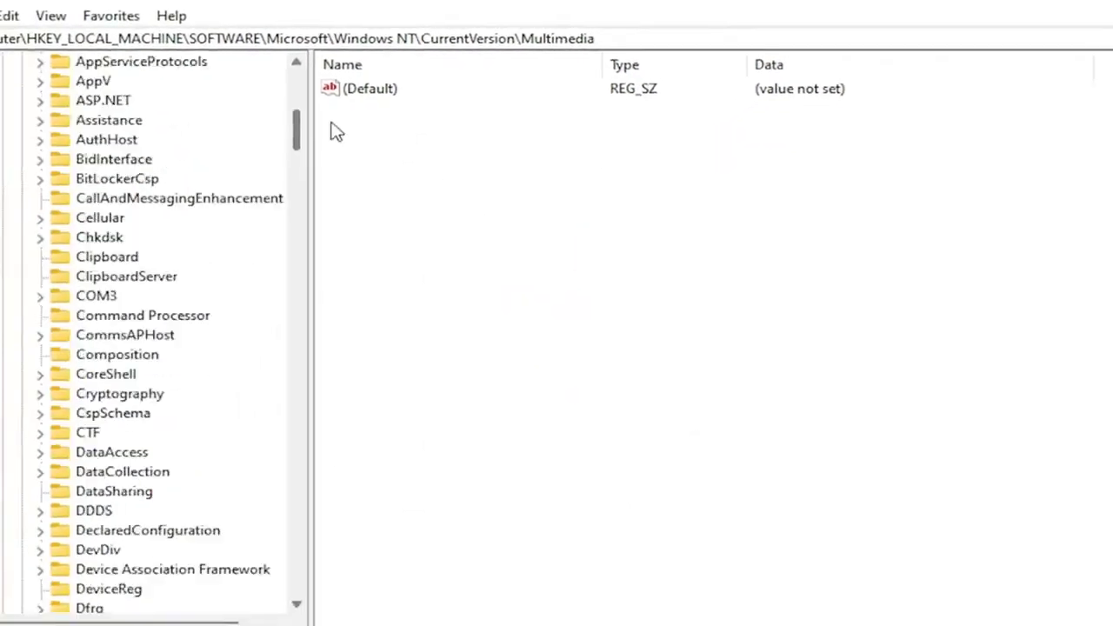
pyautogui.click(87, 333)
pyautogui.click(69, 205)
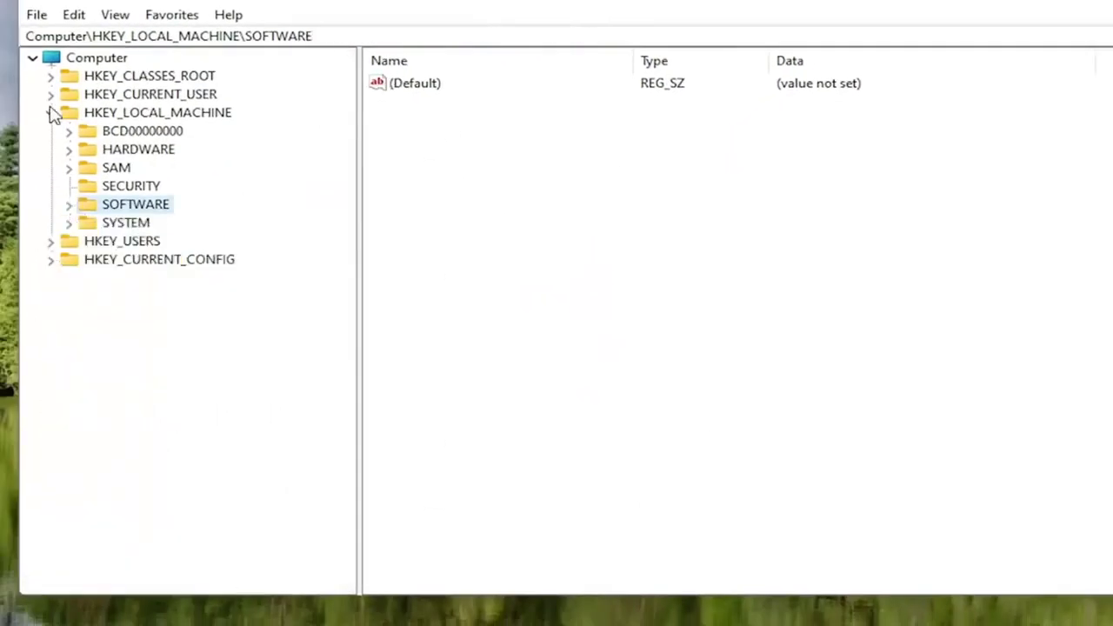
pyautogui.click(51, 112)
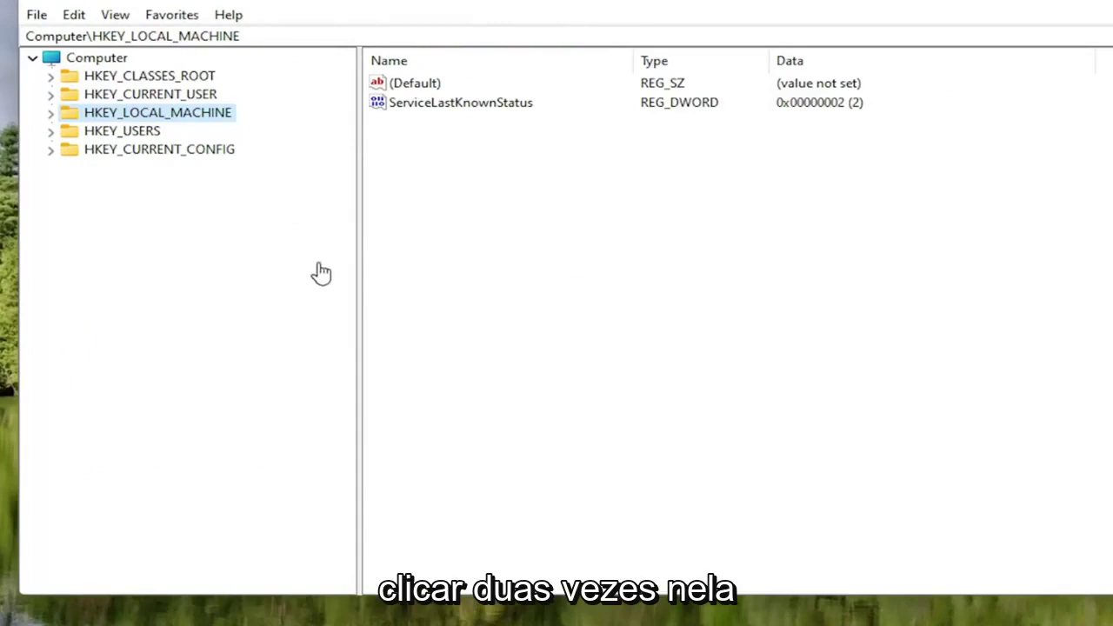
# Expand HKEY_LOCAL_MACHINE\SYSTEM\CurrentControlSet\Services in the registry tree.
pyautogui.doubleClick(193, 115)
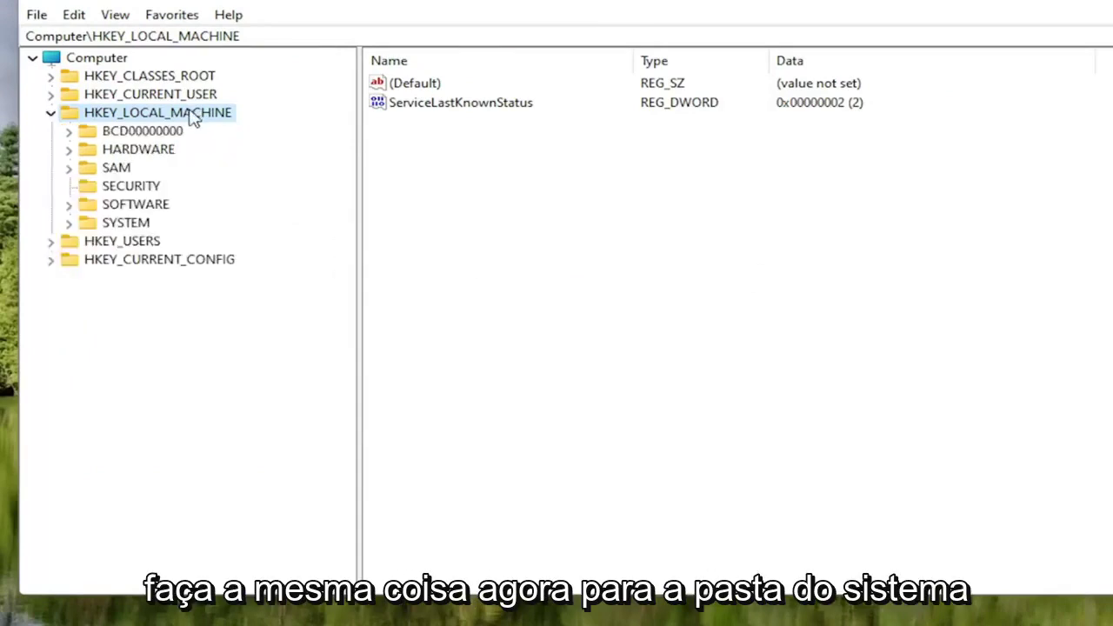
pyautogui.doubleClick(130, 223)
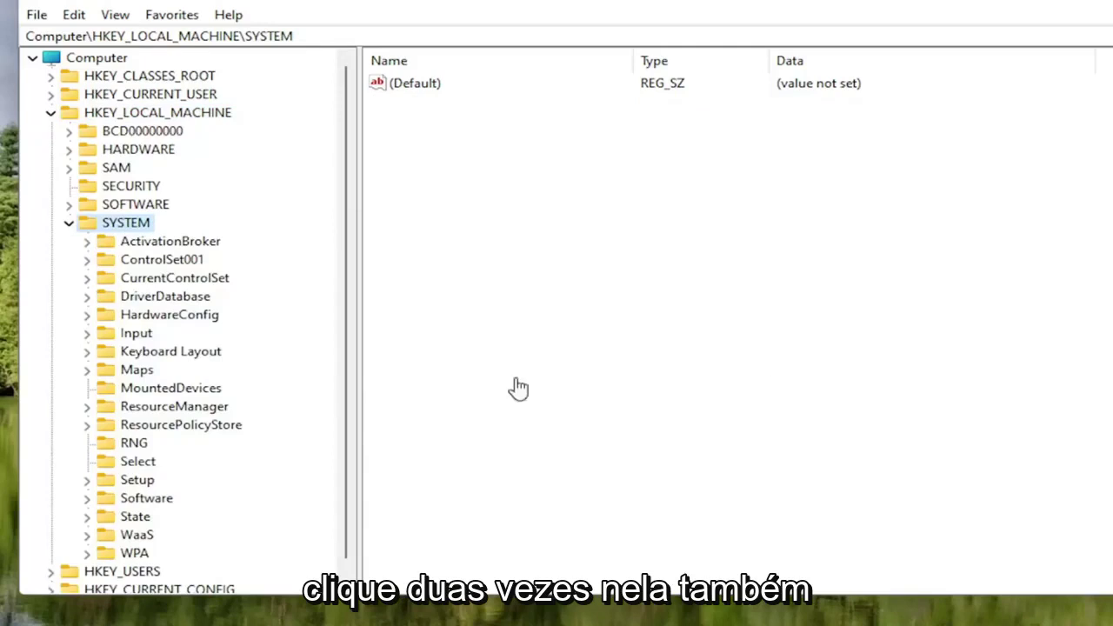
pyautogui.doubleClick(186, 287)
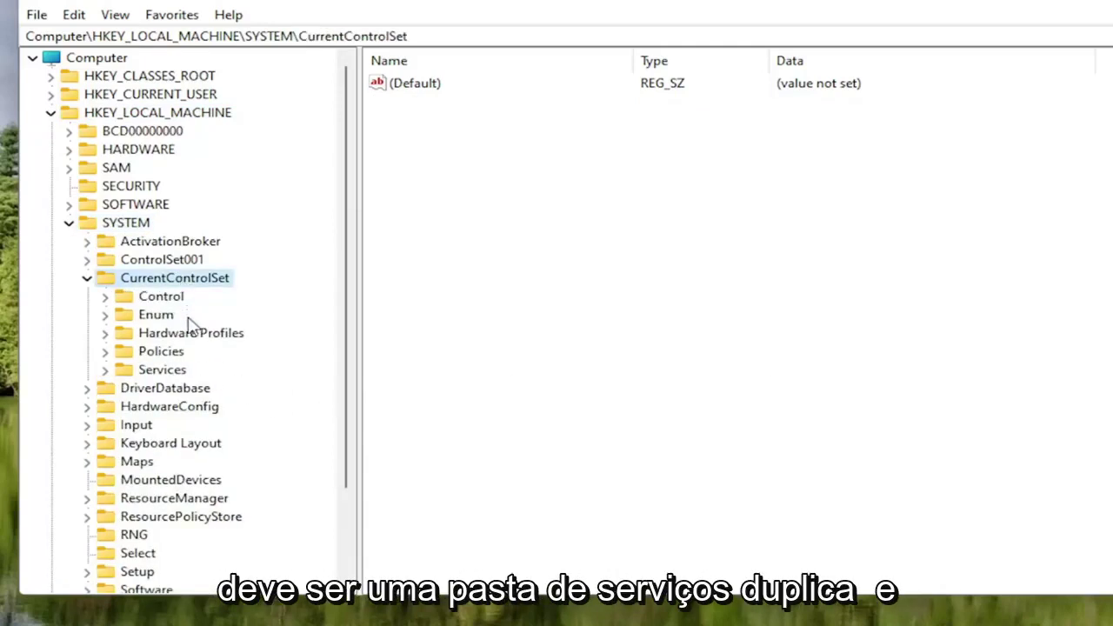
pyautogui.doubleClick(145, 376)
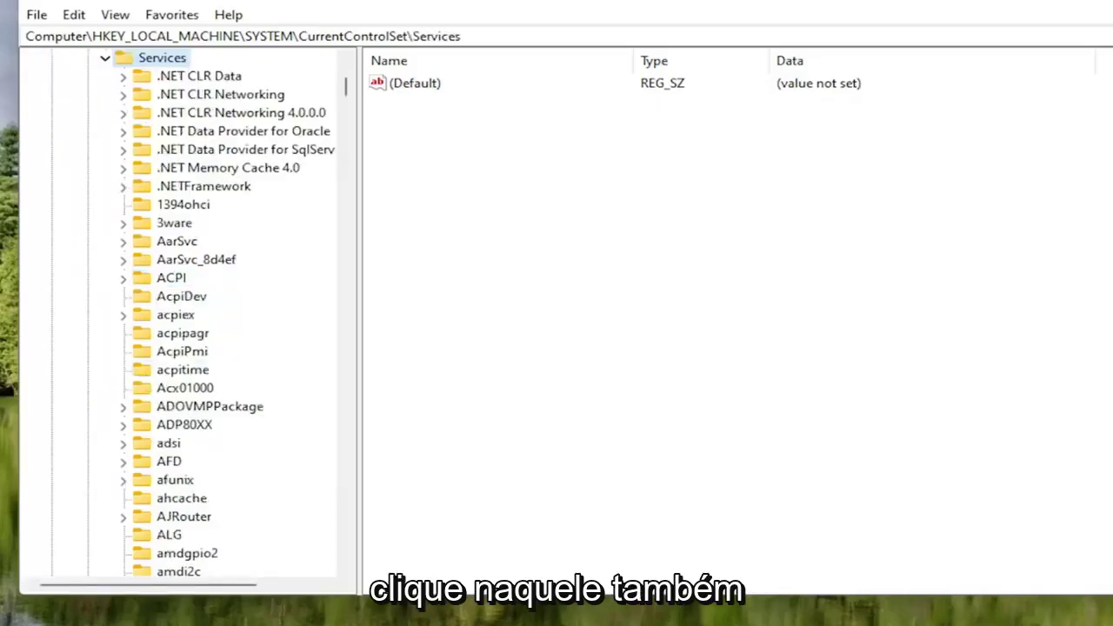
# Find and select the Tcpip key in the list of subkeys under Services.
pyautogui.scroll(-8, 192, 392)
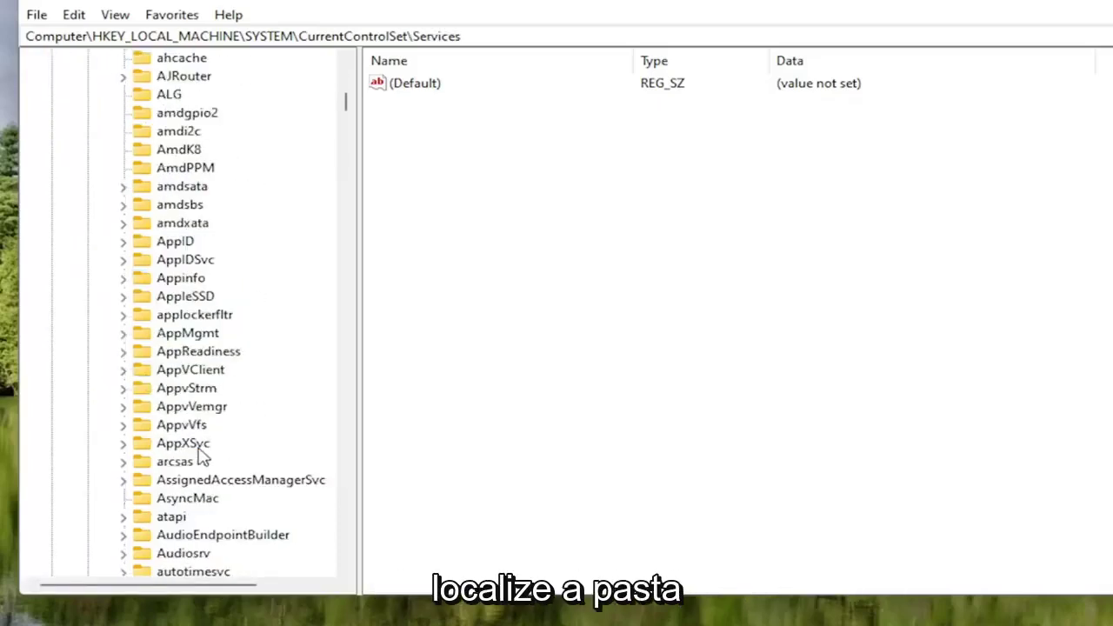
pyautogui.scroll(-12, 201, 459)
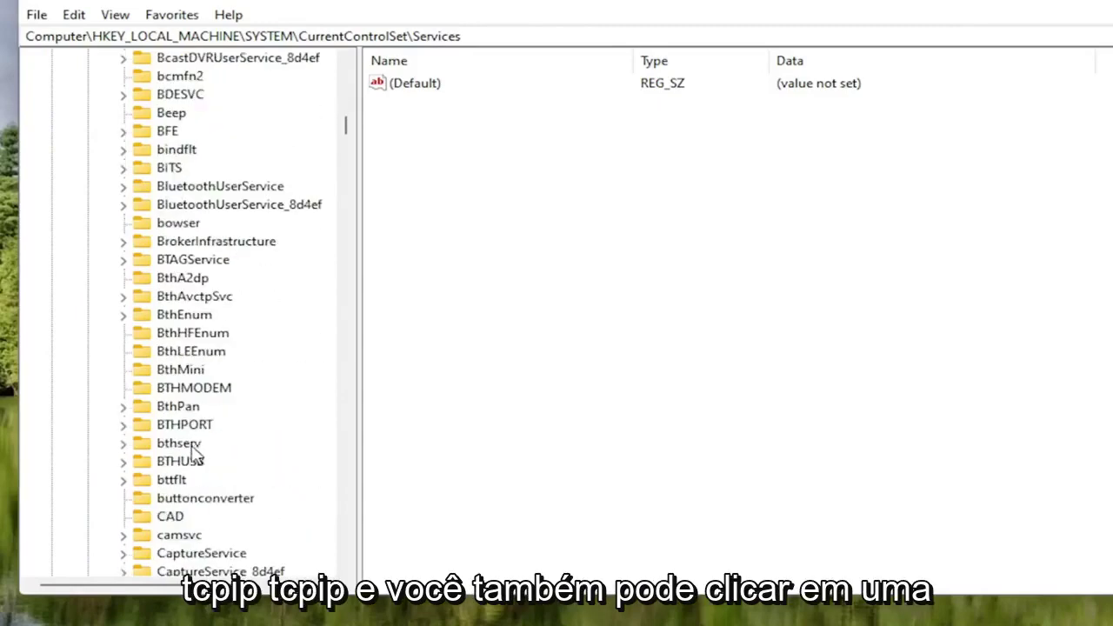
pyautogui.scroll(-17, 193, 446)
pyautogui.click(193, 411)
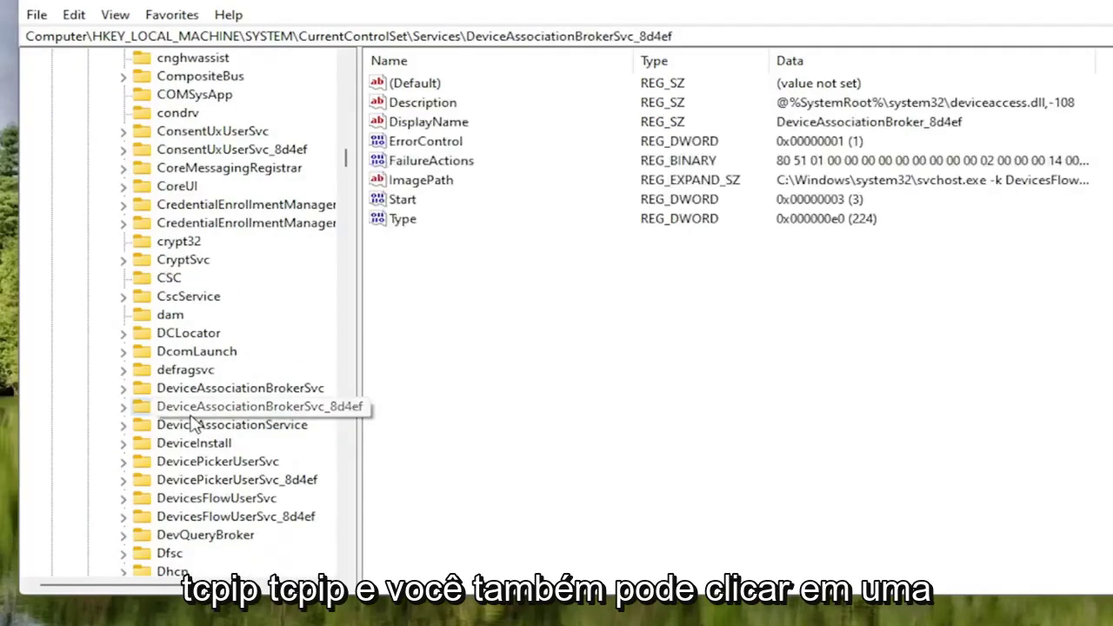
pyautogui.write('tcpip')
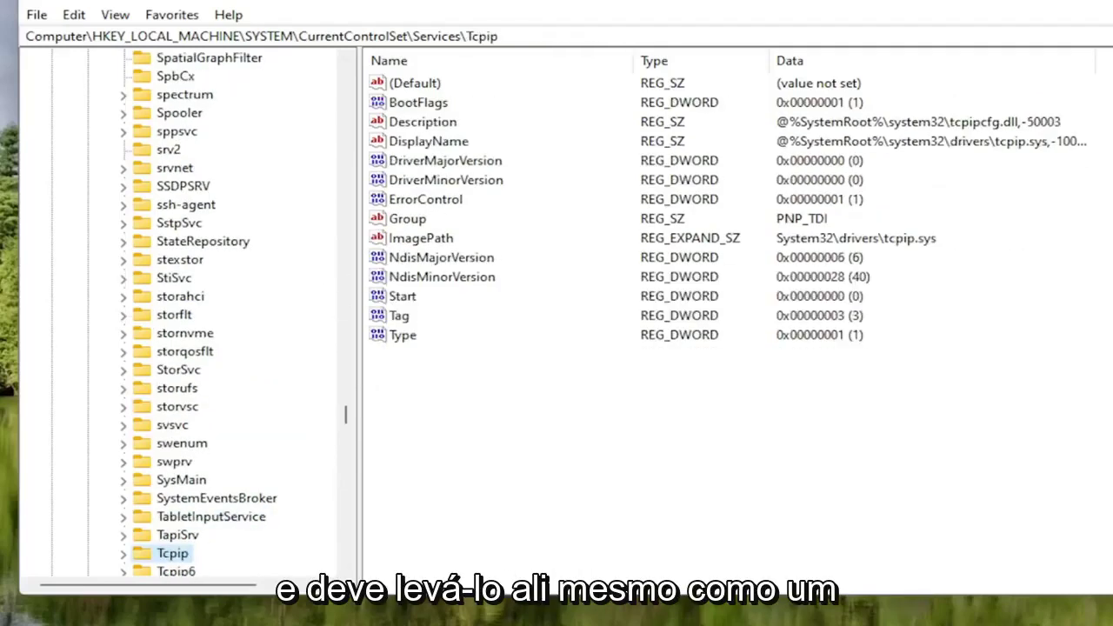
# Expand Tcpip, its Parameters key and the Interfaces subkey, and widen the tree area to show more of the interface names.
pyautogui.scroll(-2, 89, 427)
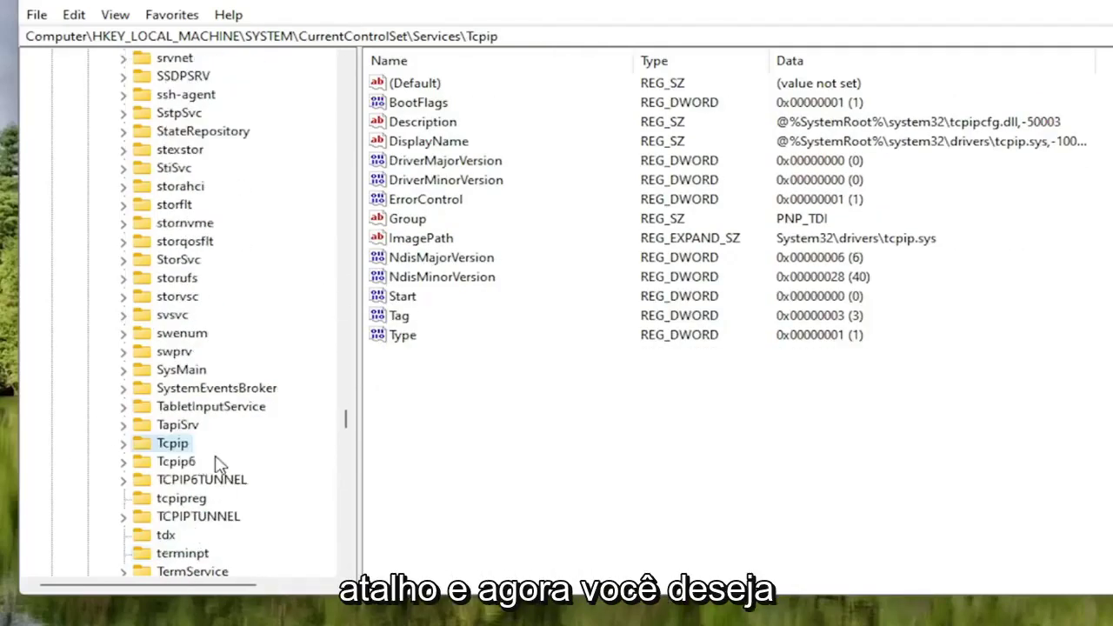
pyautogui.scroll(-2, 217, 465)
pyautogui.doubleClick(162, 339)
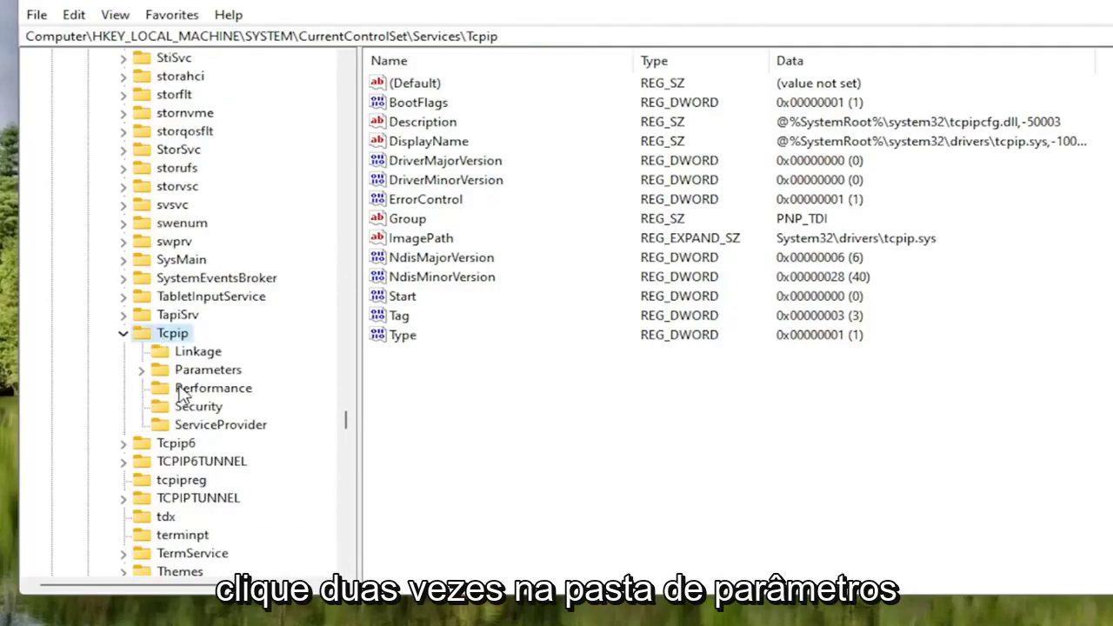
pyautogui.doubleClick(204, 370)
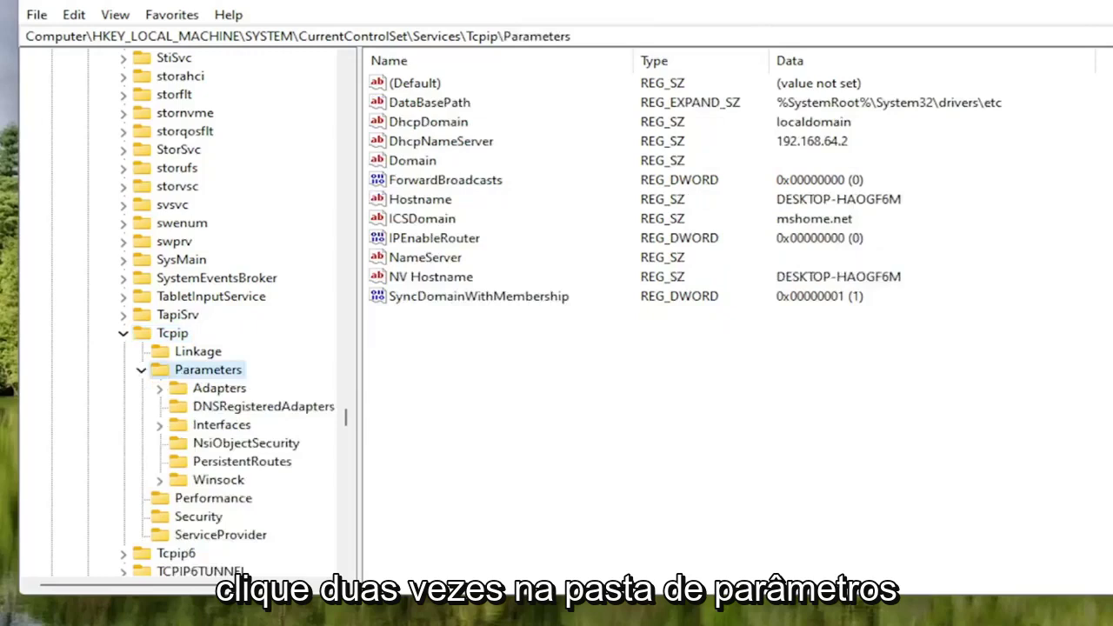
pyautogui.click(195, 428)
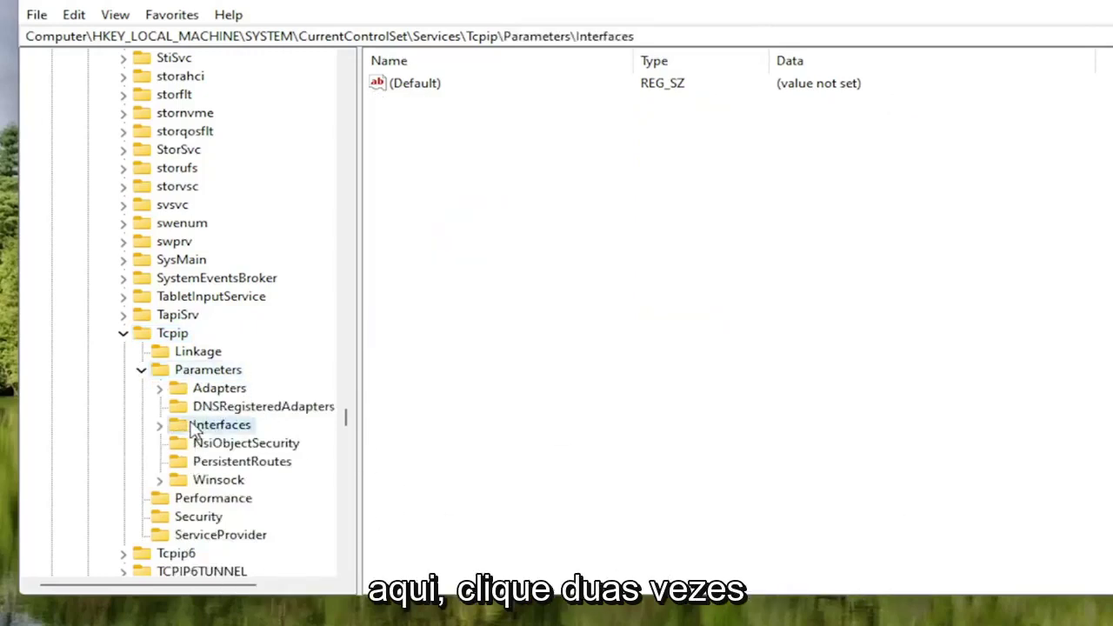
pyautogui.doubleClick(196, 428)
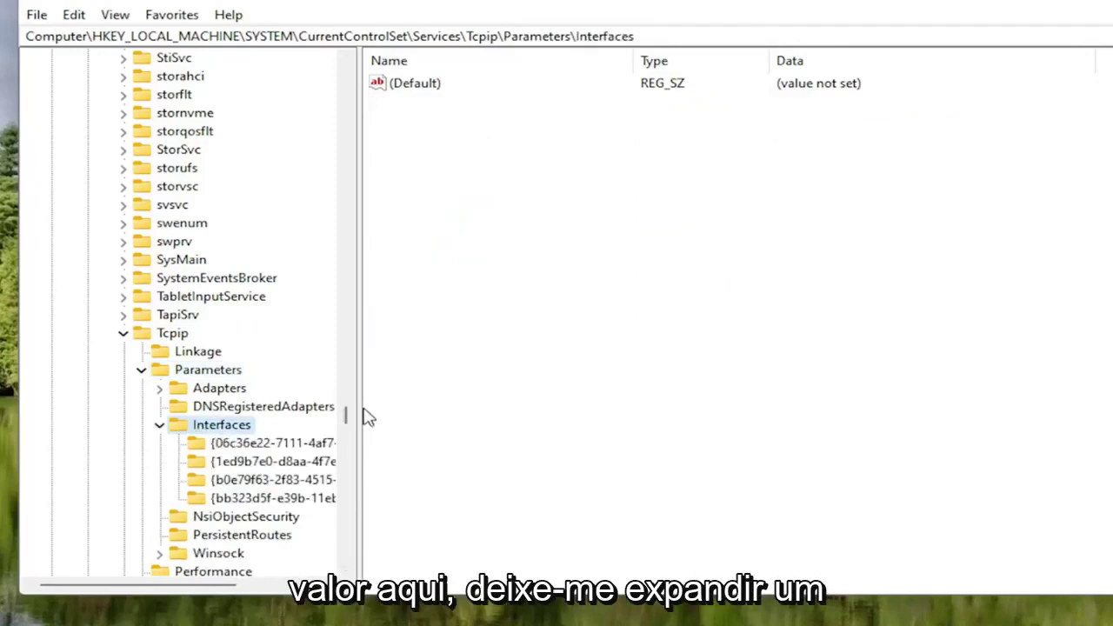
pyautogui.moveTo(360, 408); pyautogui.dragTo(421, 408)
# Compare the values stored in the four subkeys of Interfaces to identify the one holding the DHCP and IP address entries.
pyautogui.click(293, 443)
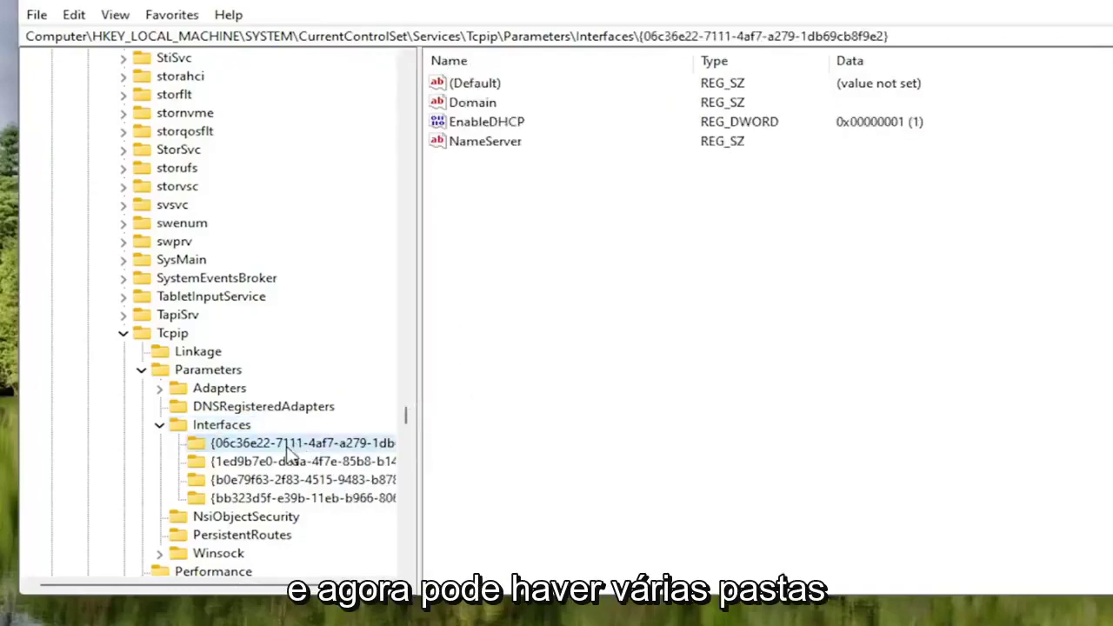
pyautogui.click(288, 461)
pyautogui.click(280, 479)
pyautogui.click(275, 498)
pyautogui.click(252, 480)
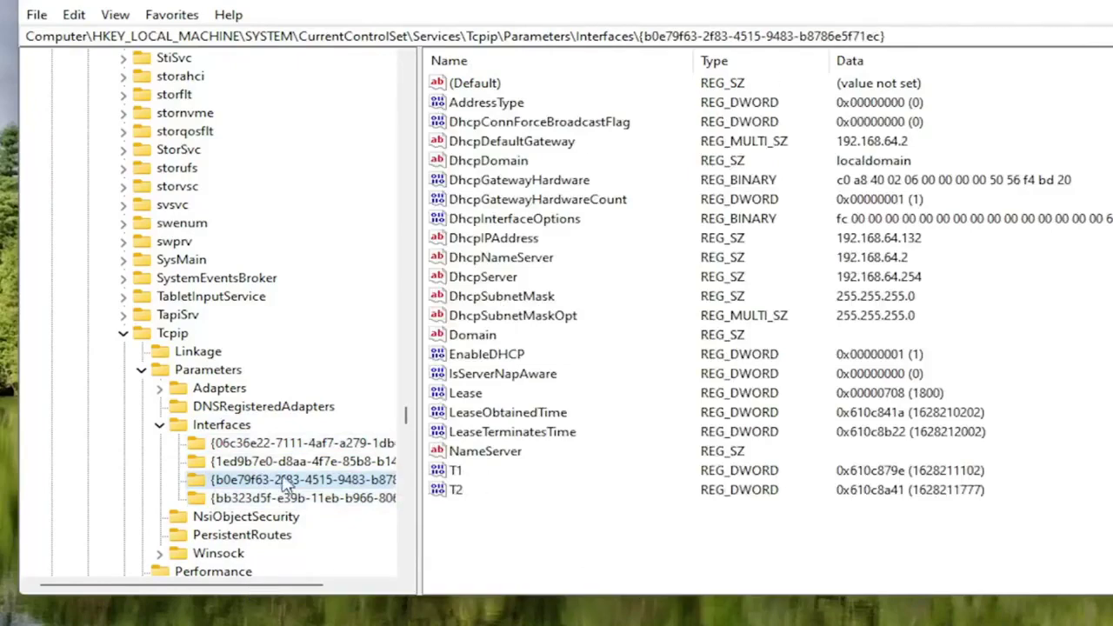
pyautogui.click(261, 498)
pyautogui.click(257, 461)
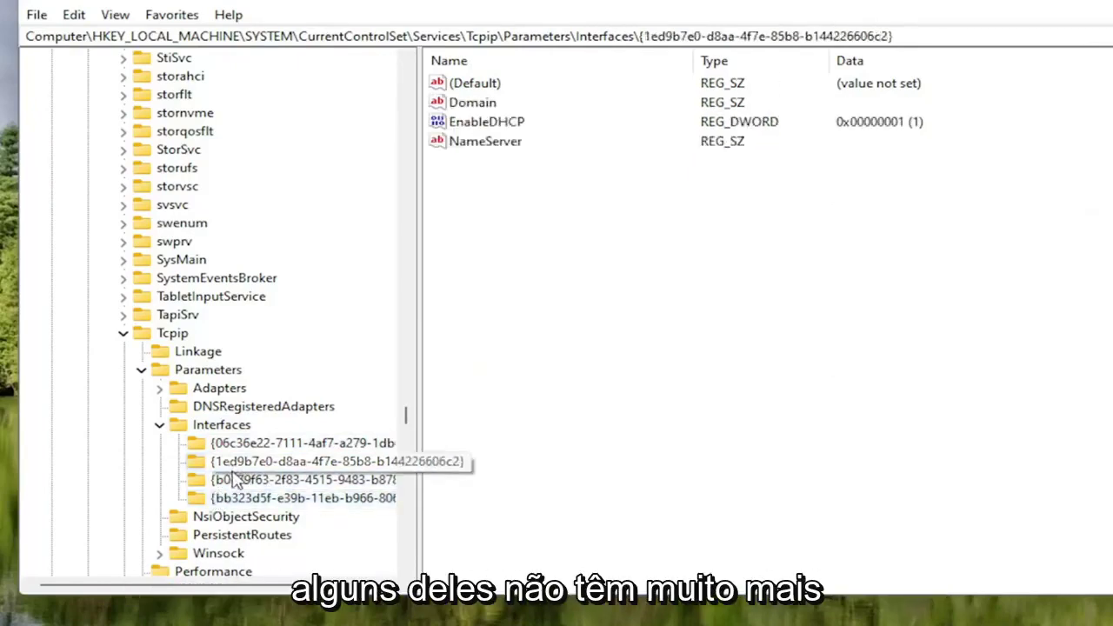
pyautogui.click(257, 479)
pyautogui.click(261, 443)
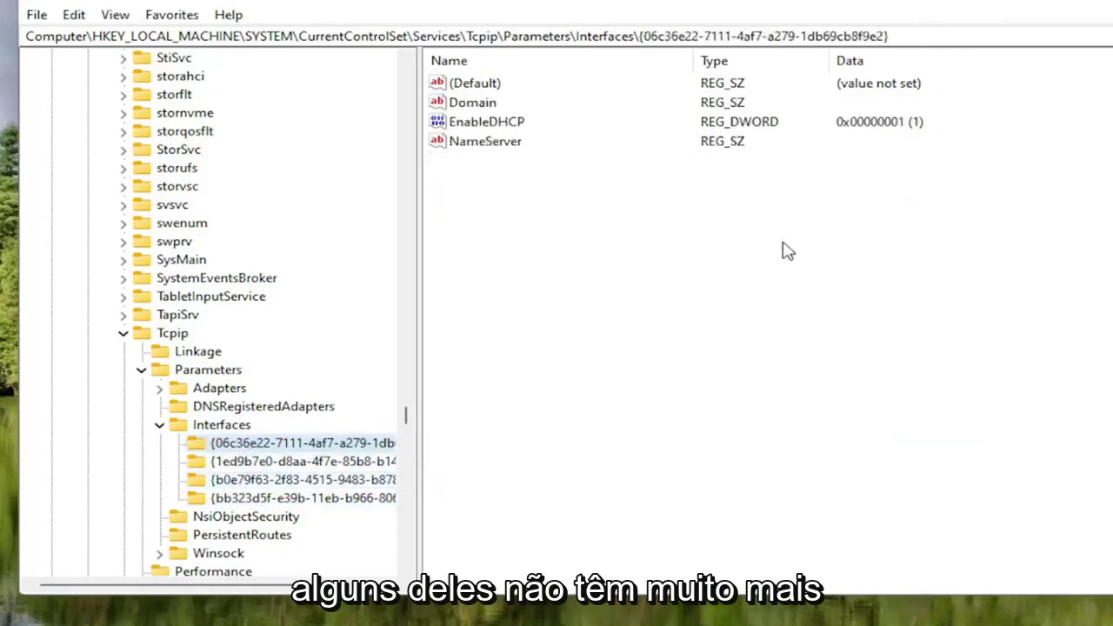
pyautogui.click(266, 479)
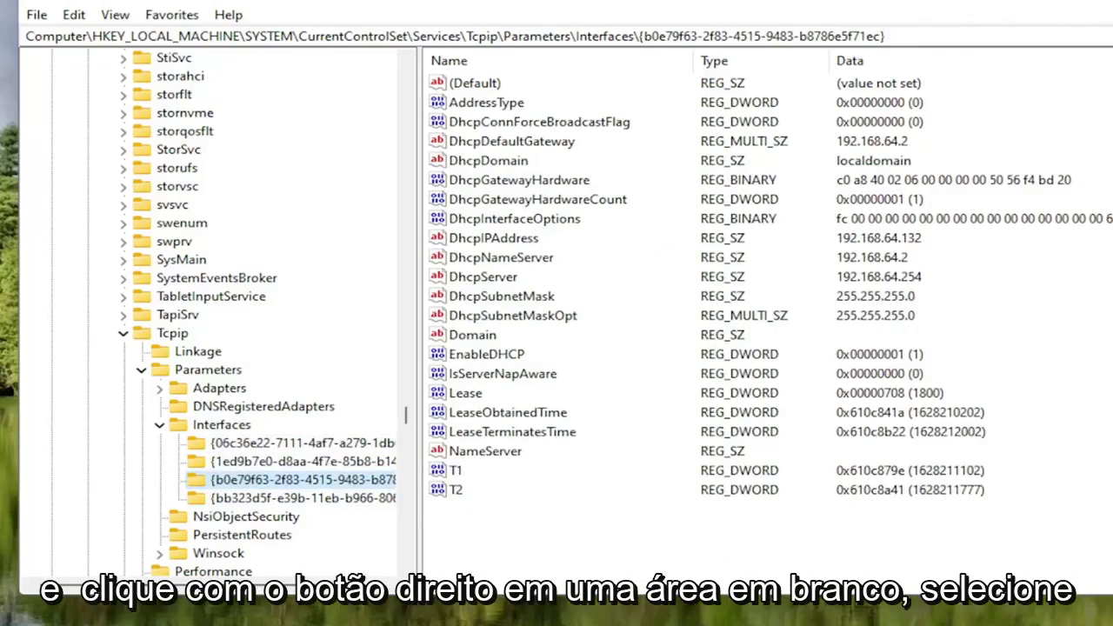
pyautogui.rightClick(484, 529)
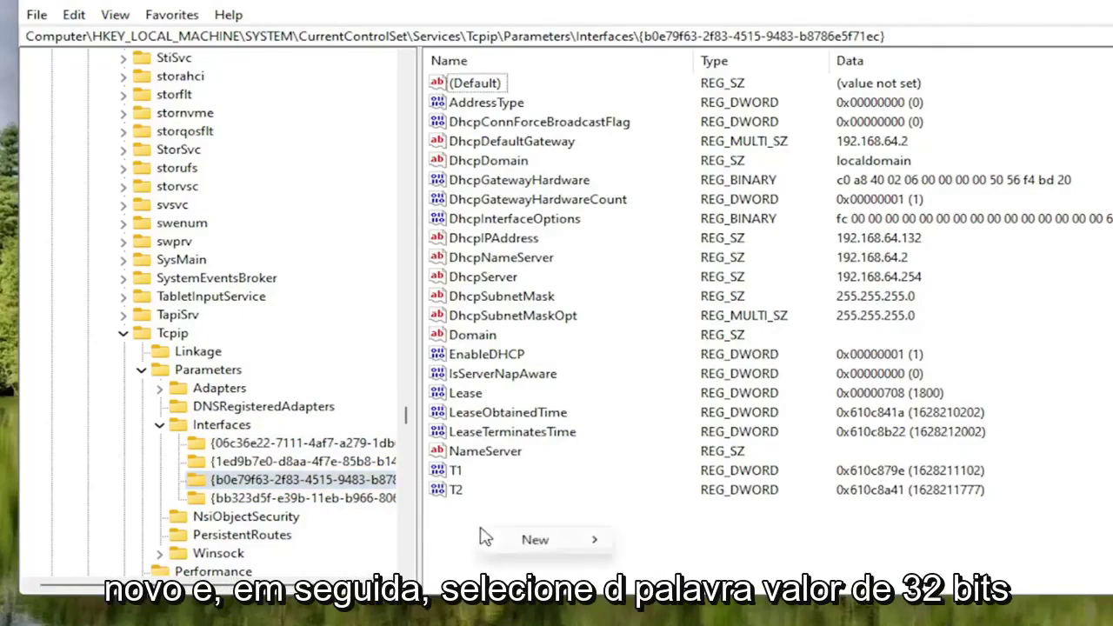
pyautogui.moveTo(546, 541)
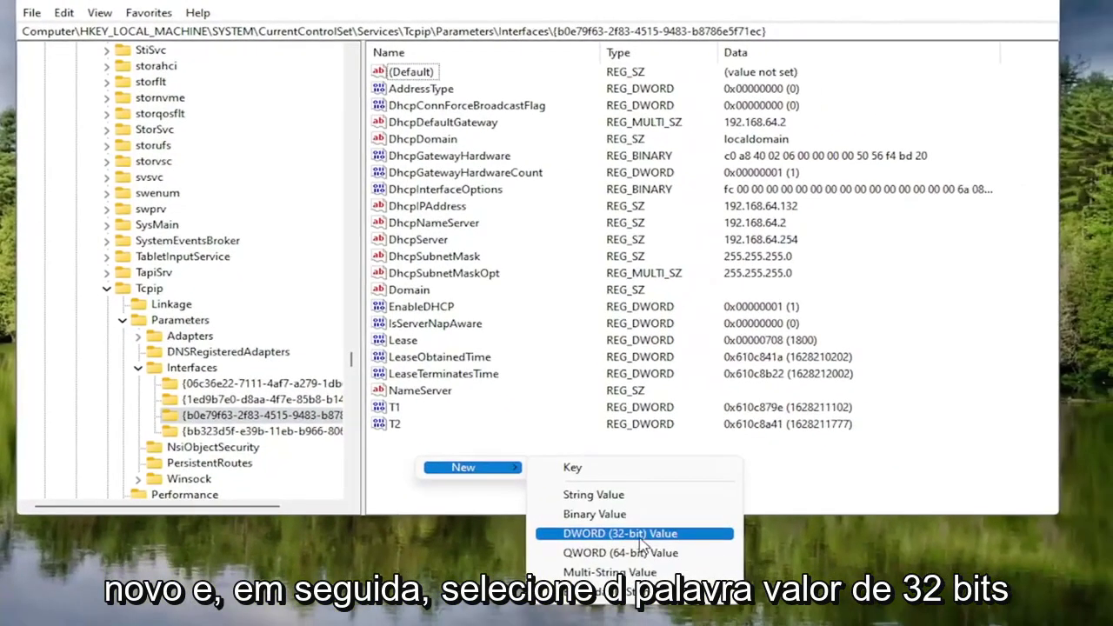
pyautogui.click(642, 534)
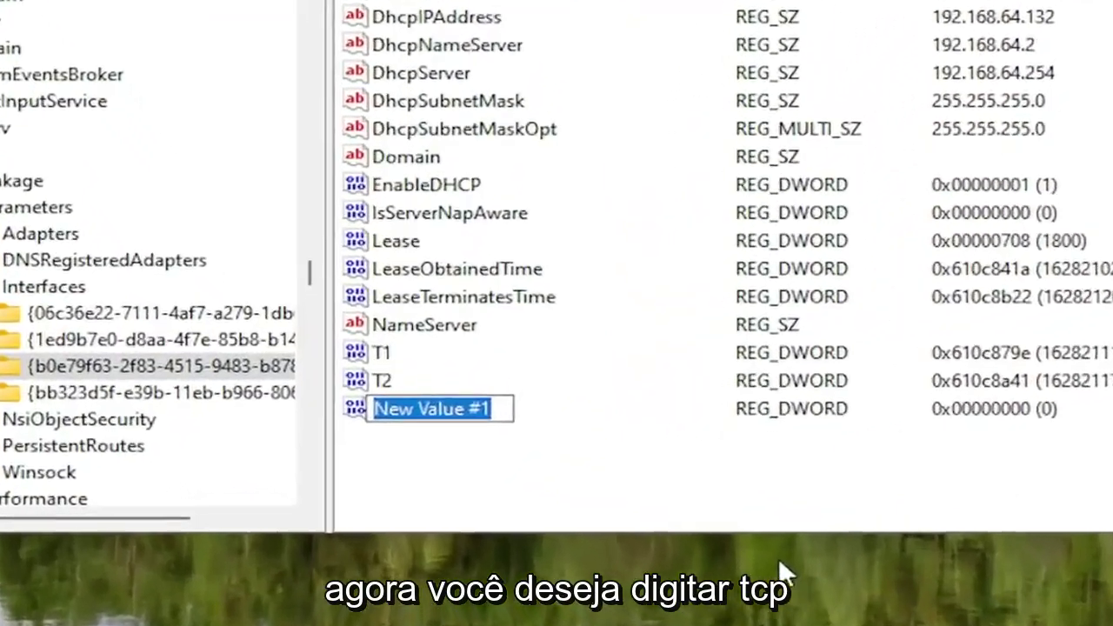
pyautogui.write('TCP')
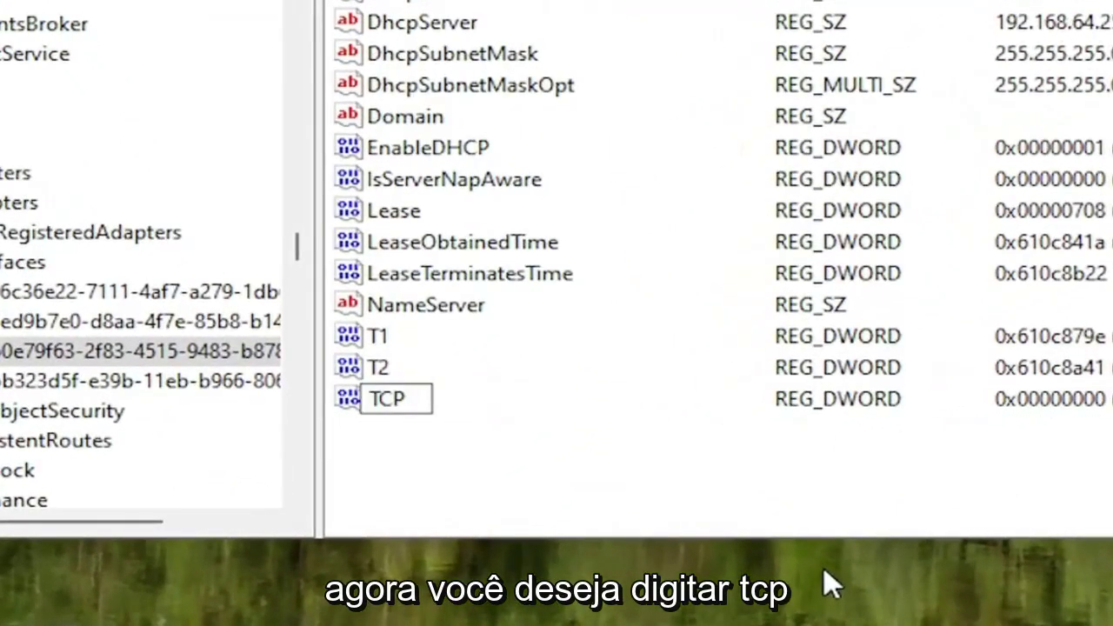
pyautogui.write('ack')
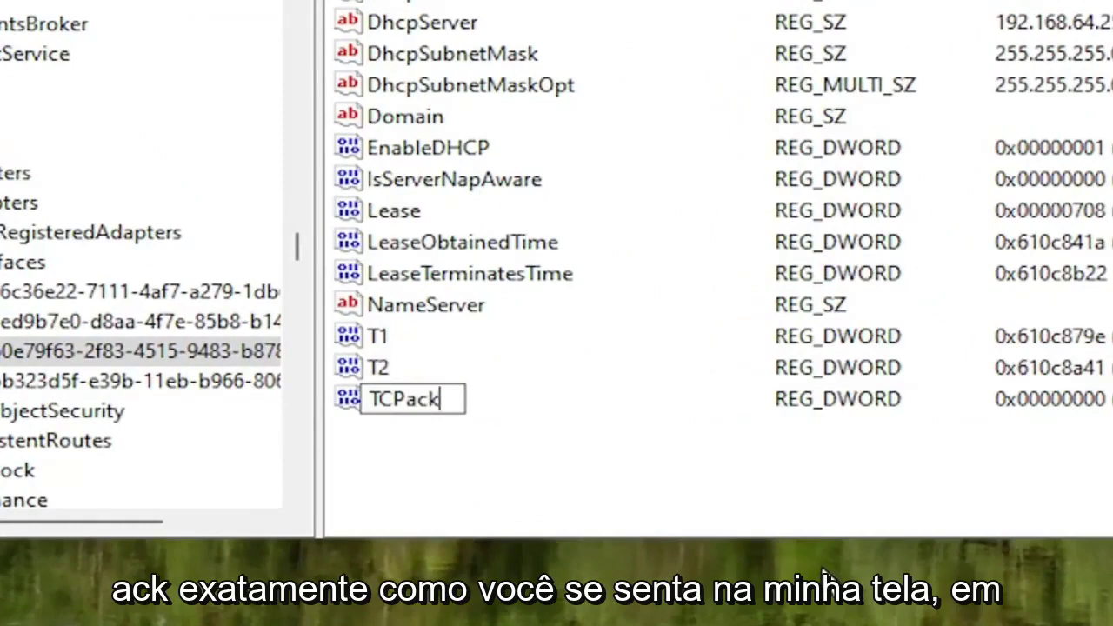
pyautogui.write('Freq')
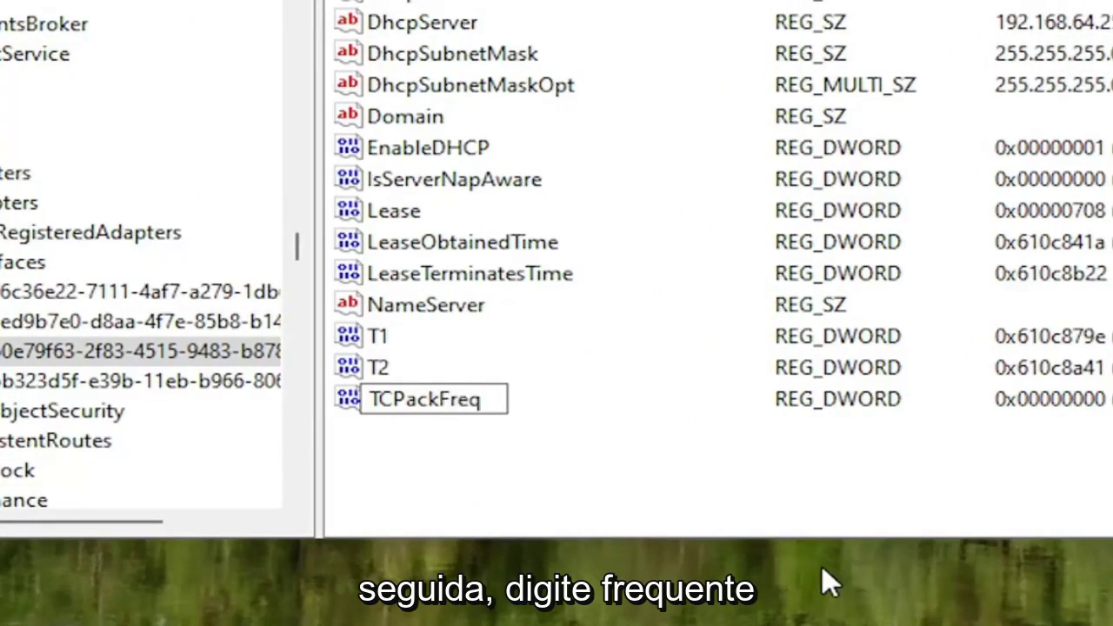
pyautogui.write('uebnc')
pyautogui.press('BackSpace')
pyautogui.press('BackSpace')
pyautogui.press('BackSpace')
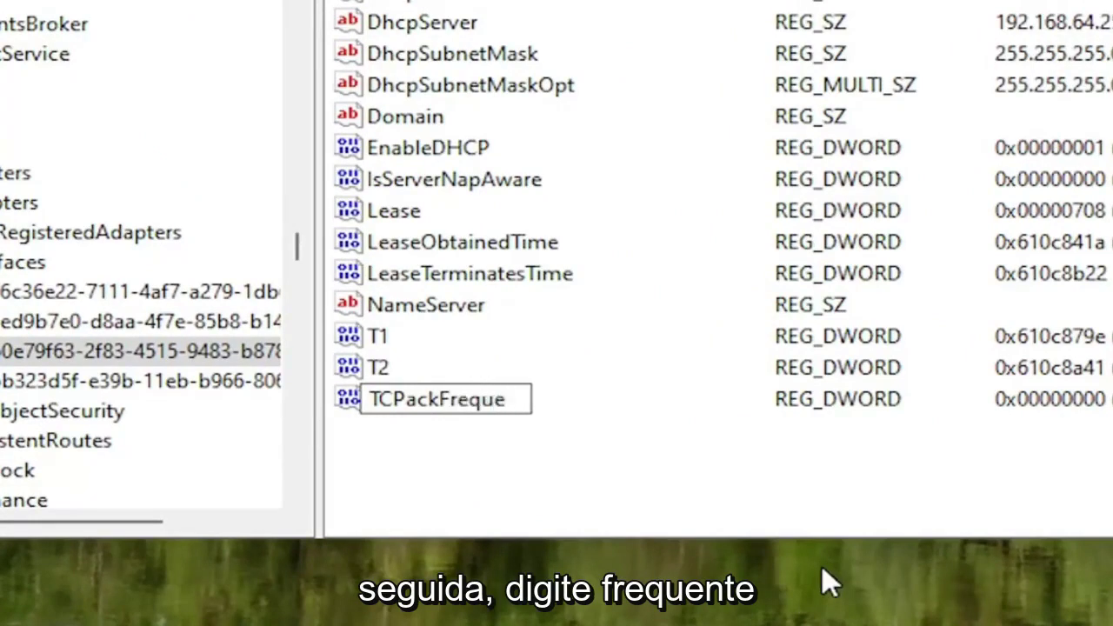
pyautogui.write('ncy')
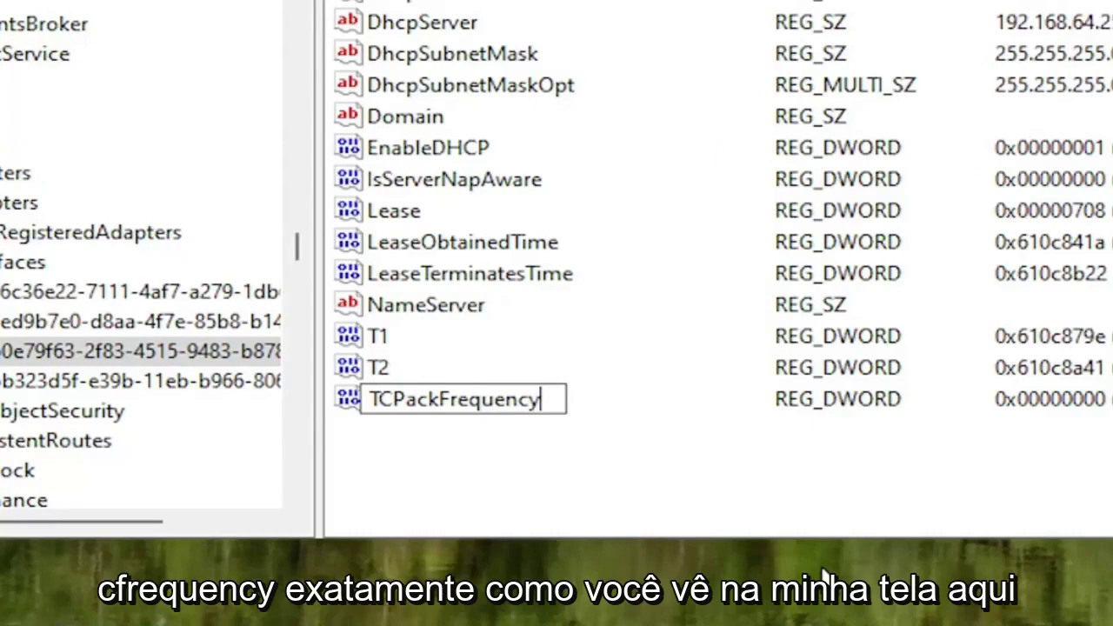
pyautogui.press('Return')
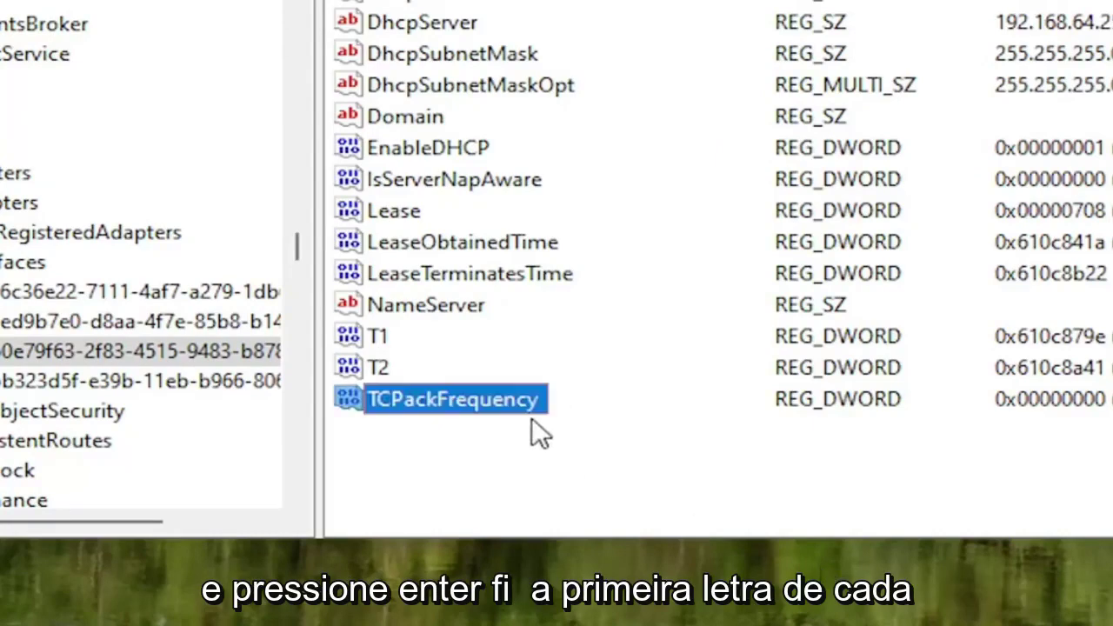
pyautogui.click(472, 463)
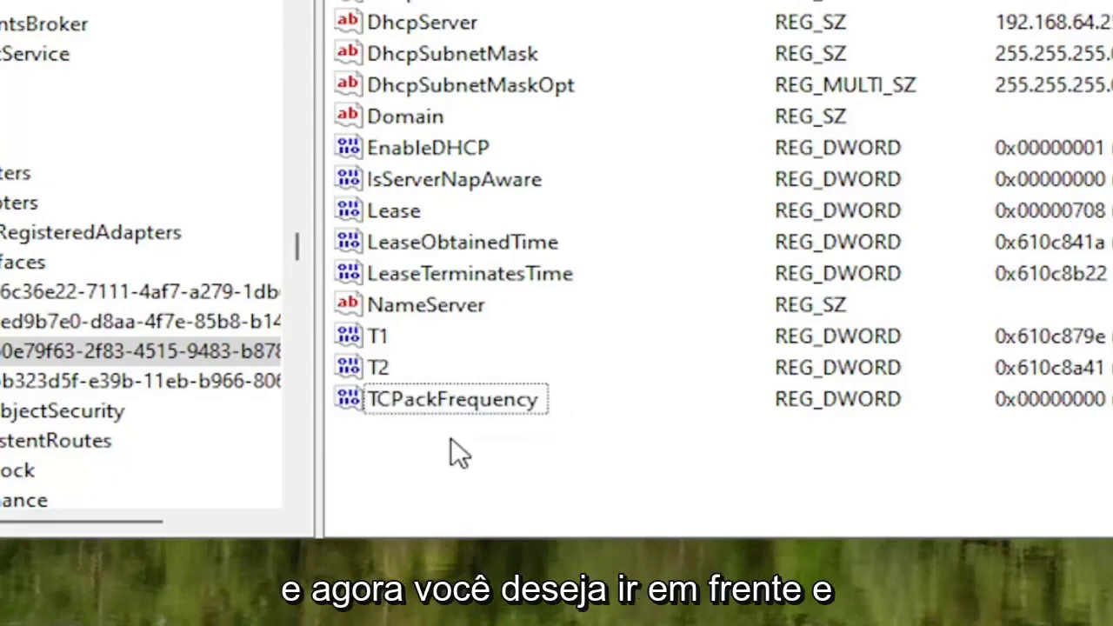
# Create a DWORD (32-bit) value named TCPNoDelay in the same interface key as TCPackFrequency.
pyautogui.rightClick(451, 439)
pyautogui.moveTo(497, 461)
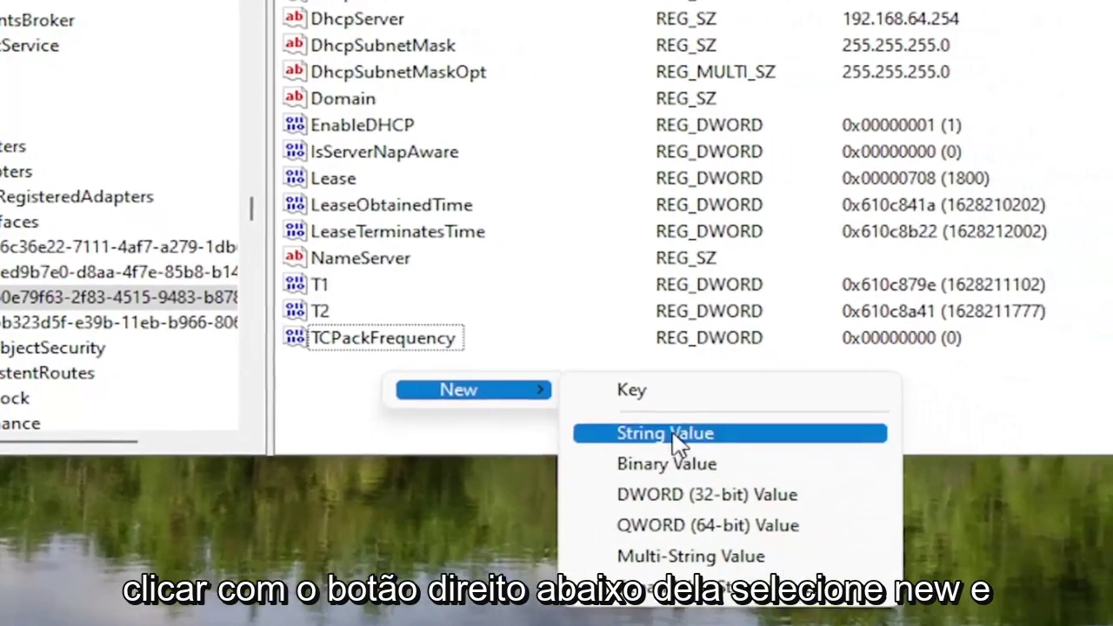
pyautogui.click(737, 544)
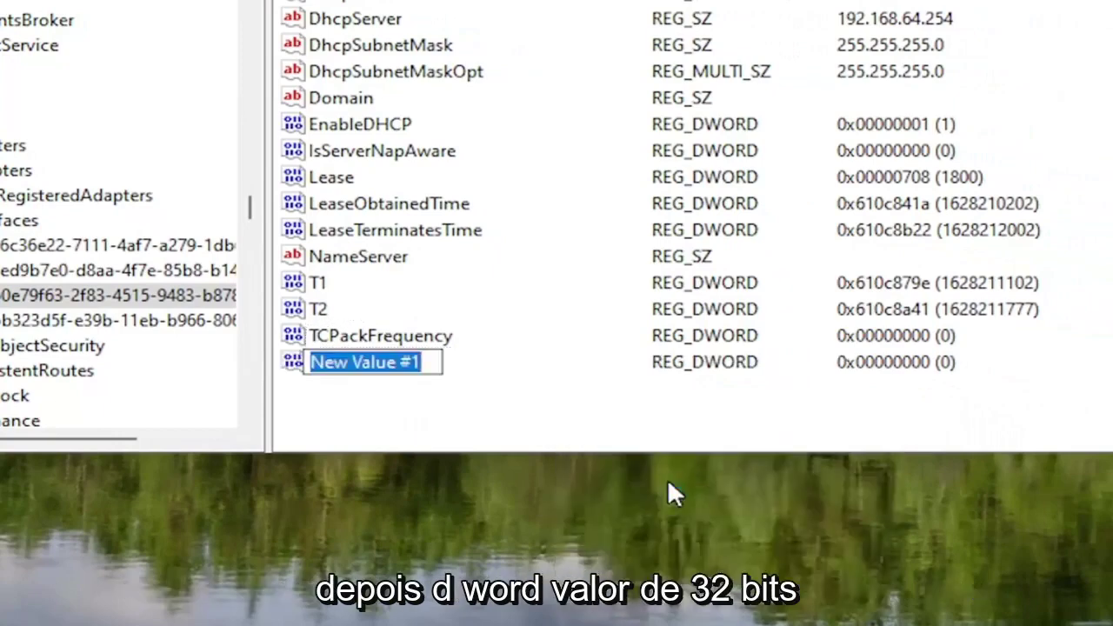
pyautogui.write('TCP')
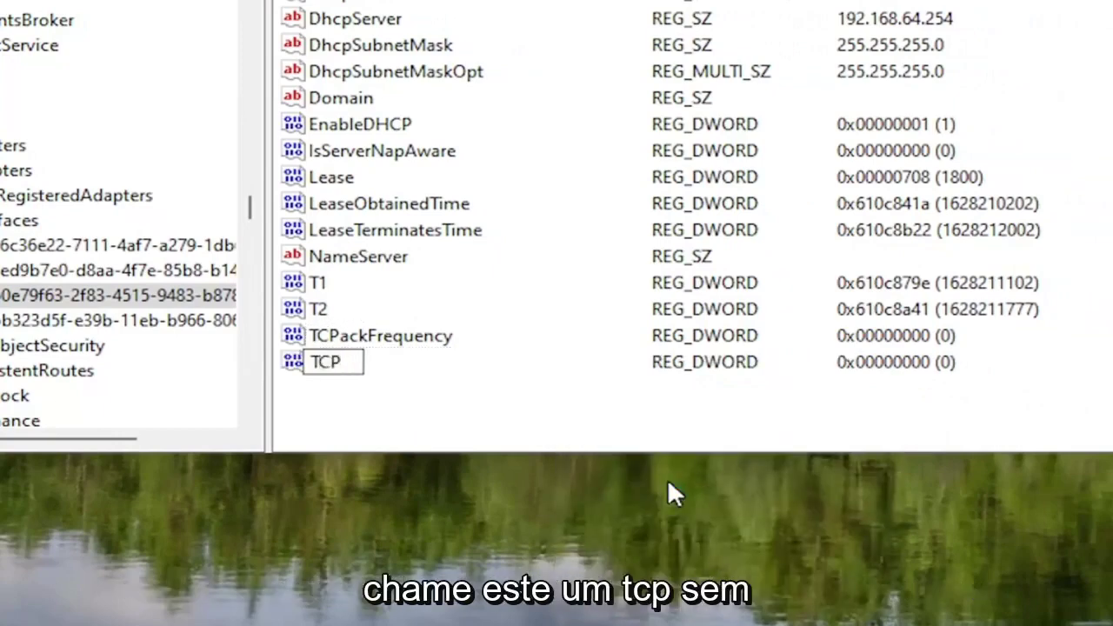
pyautogui.write('NoDelay')
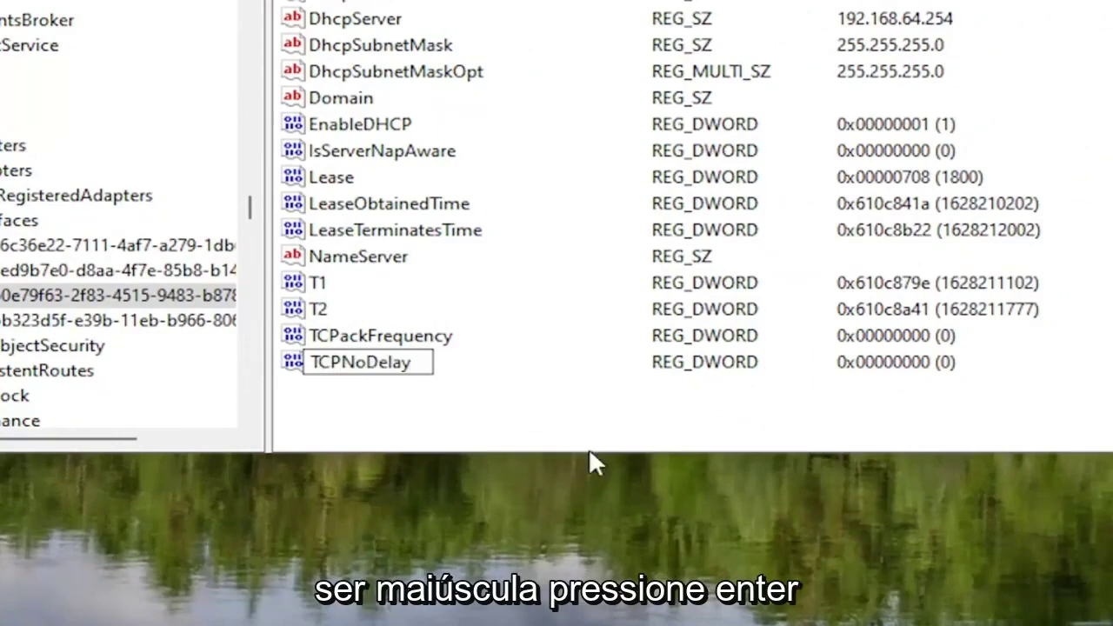
pyautogui.press('Return')
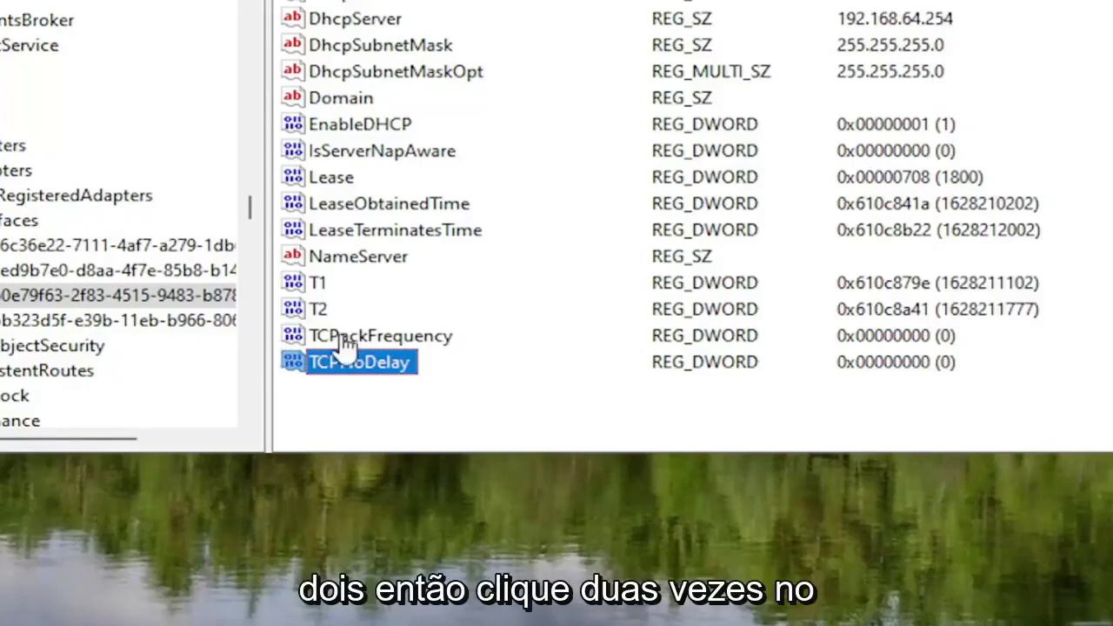
# Set the value data of TCPackFrequency to 1, with the base kept as hexadecimal.
pyautogui.doubleClick(374, 338)
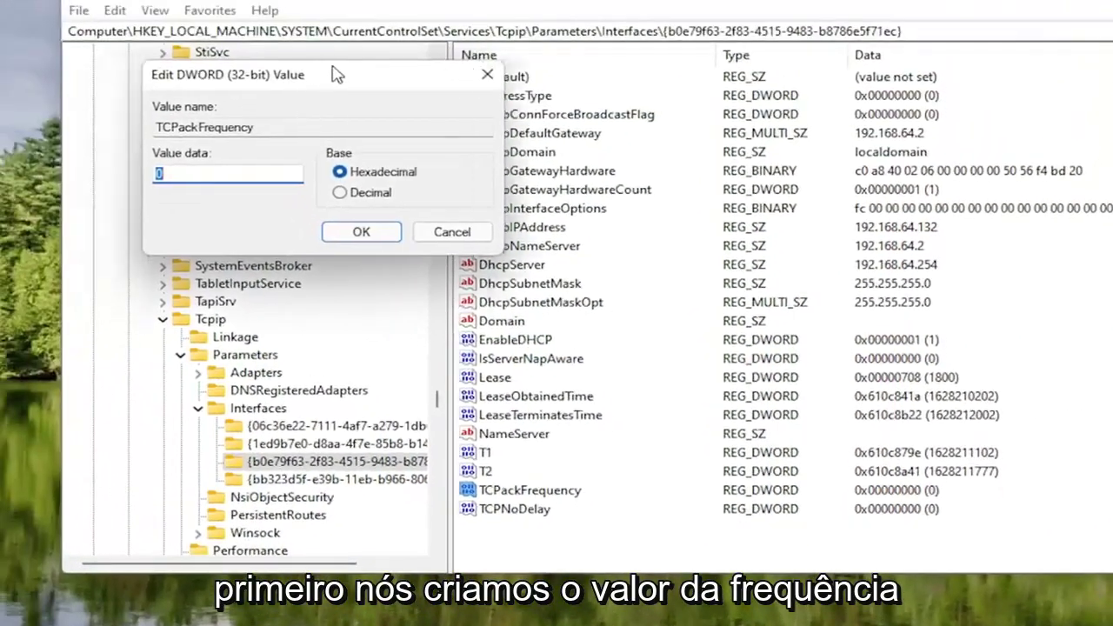
pyautogui.write('1')
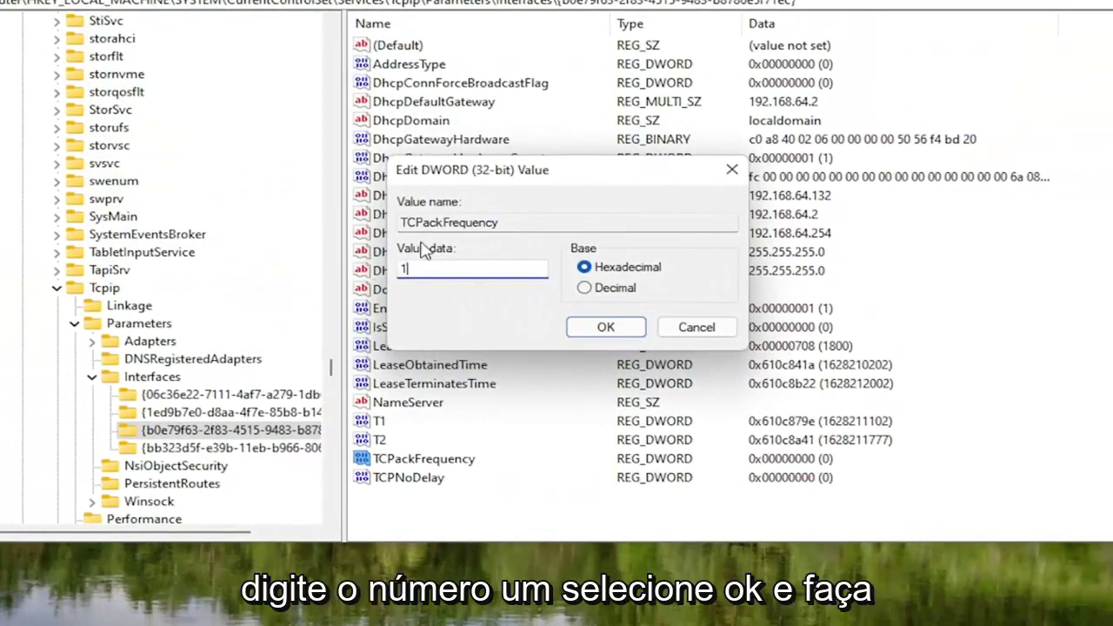
pyautogui.click(597, 327)
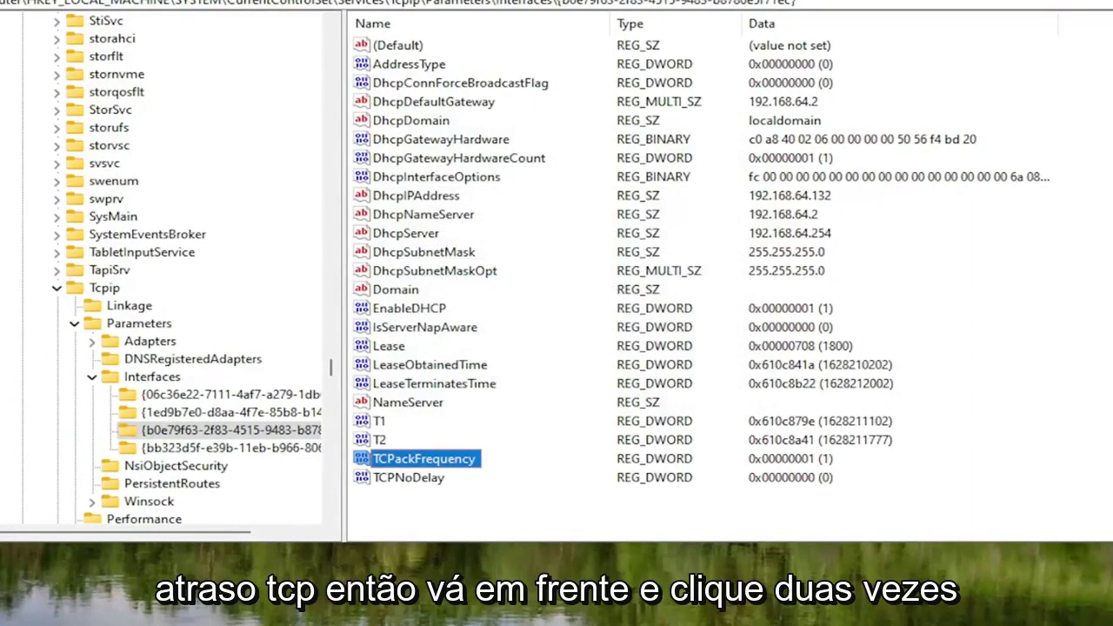
# Set the value data of TCPNoDelay to 1, with the base kept as hexadecimal.
pyautogui.doubleClick(410, 483)
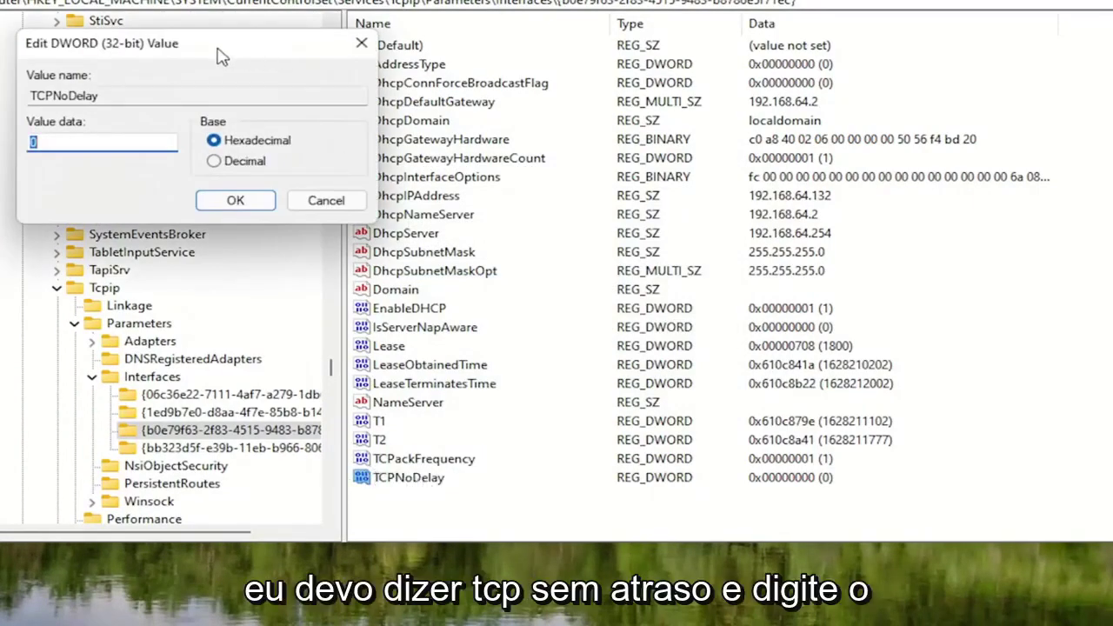
pyautogui.moveTo(221, 56); pyautogui.dragTo(521, 184)
pyautogui.write('1')
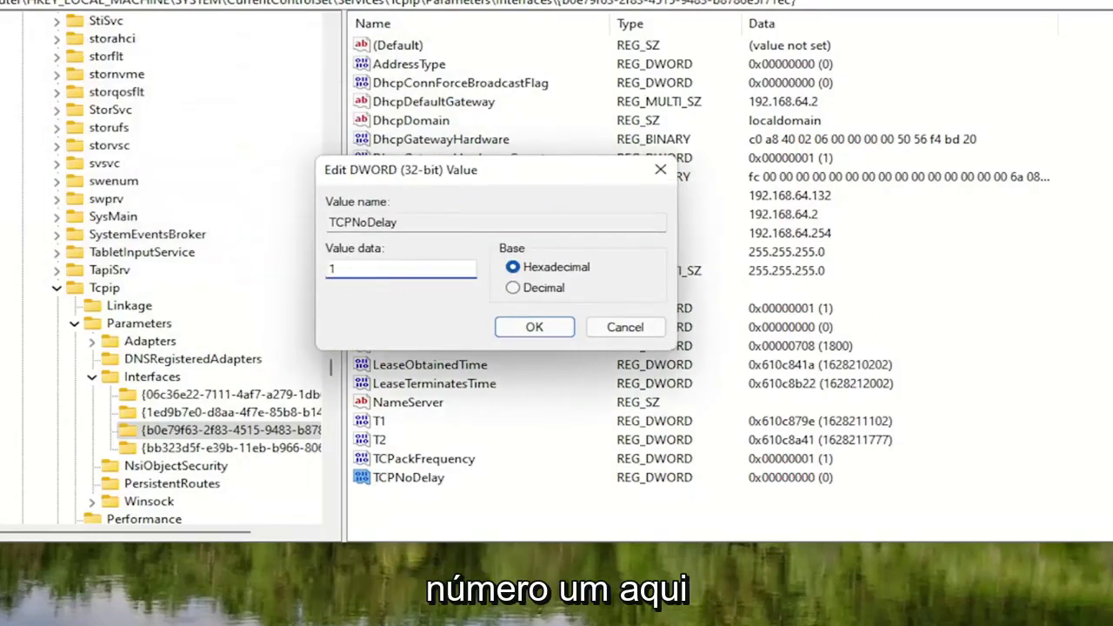
pyautogui.click(554, 330)
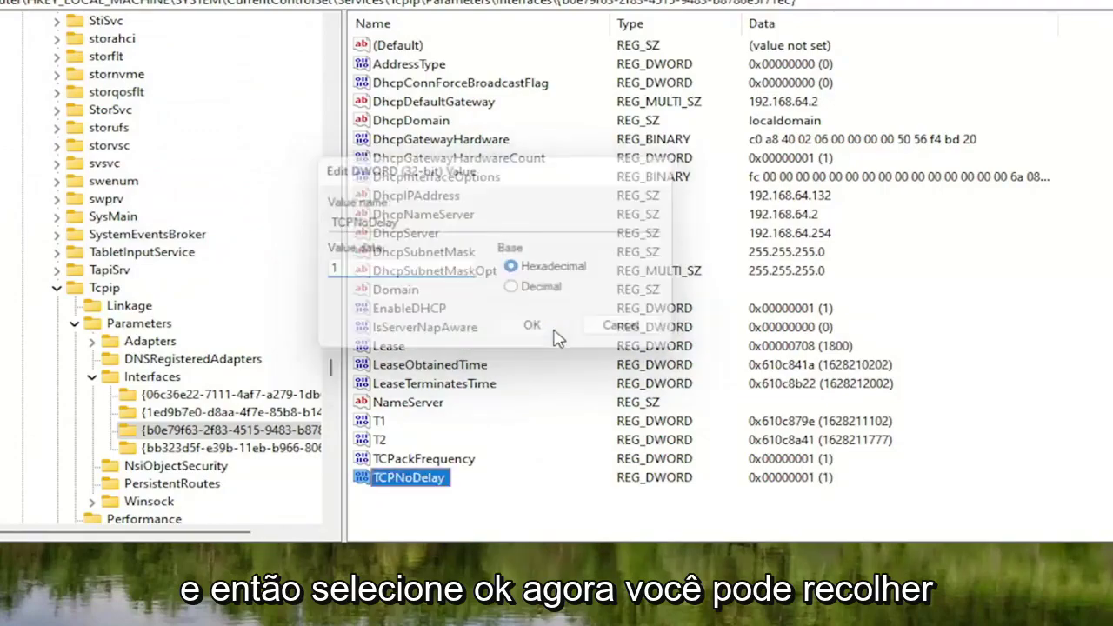
# Collapse the expanded branch from Interfaces up through Parameters, Tcpip, Services, CurrentControlSet and SYSTEM.
pyautogui.click(91, 377)
pyautogui.click(74, 324)
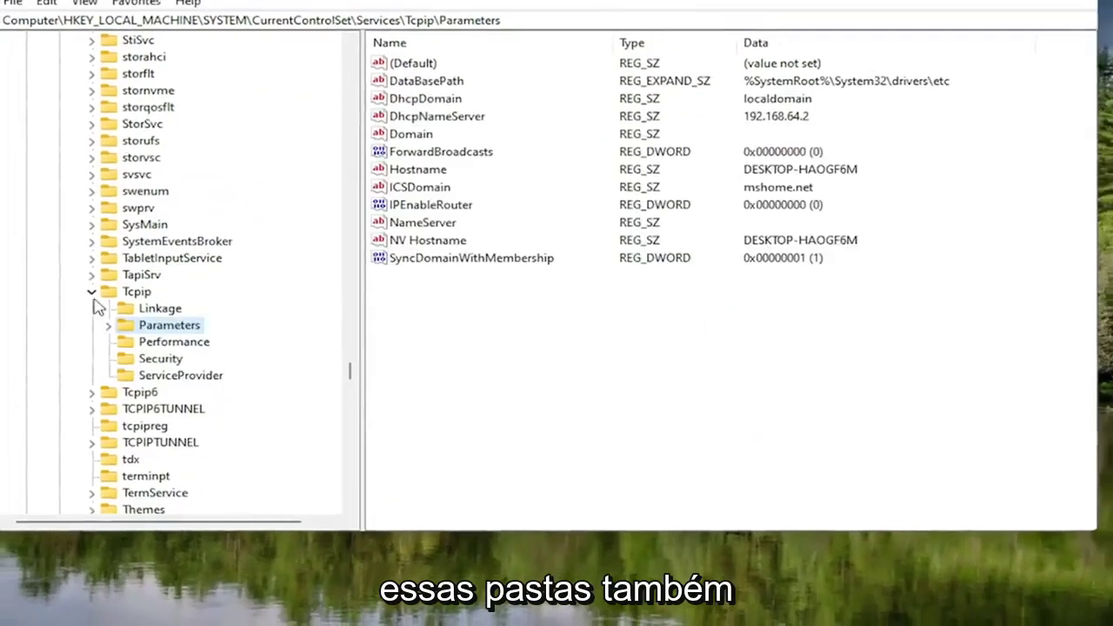
pyautogui.click(56, 288)
pyautogui.scroll(8, 174, 261)
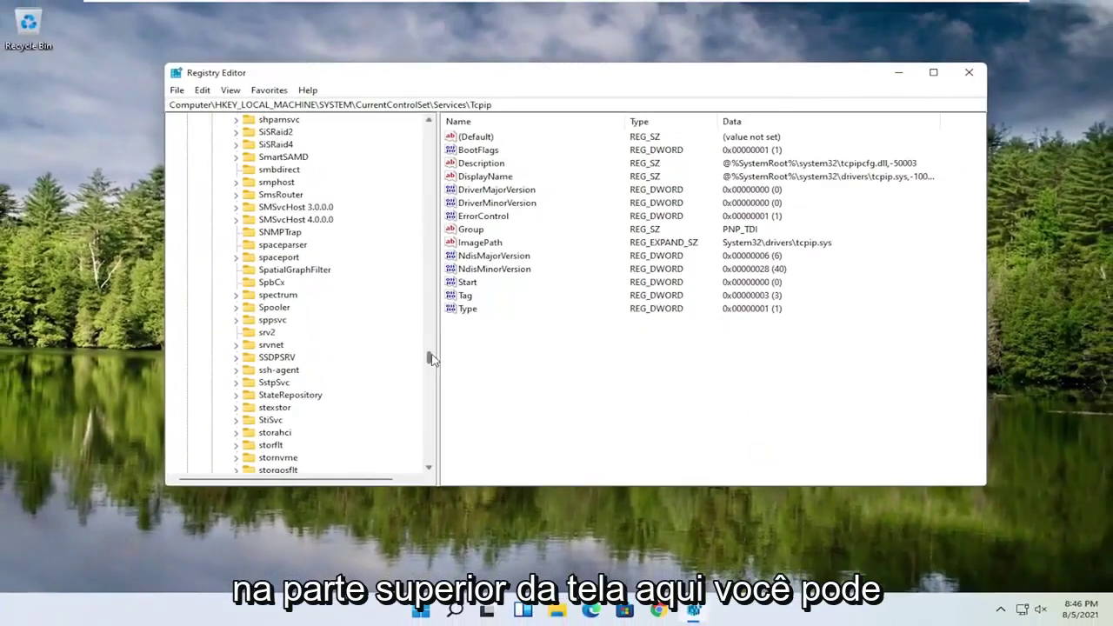
pyautogui.moveTo(416, 358); pyautogui.dragTo(429, 126)
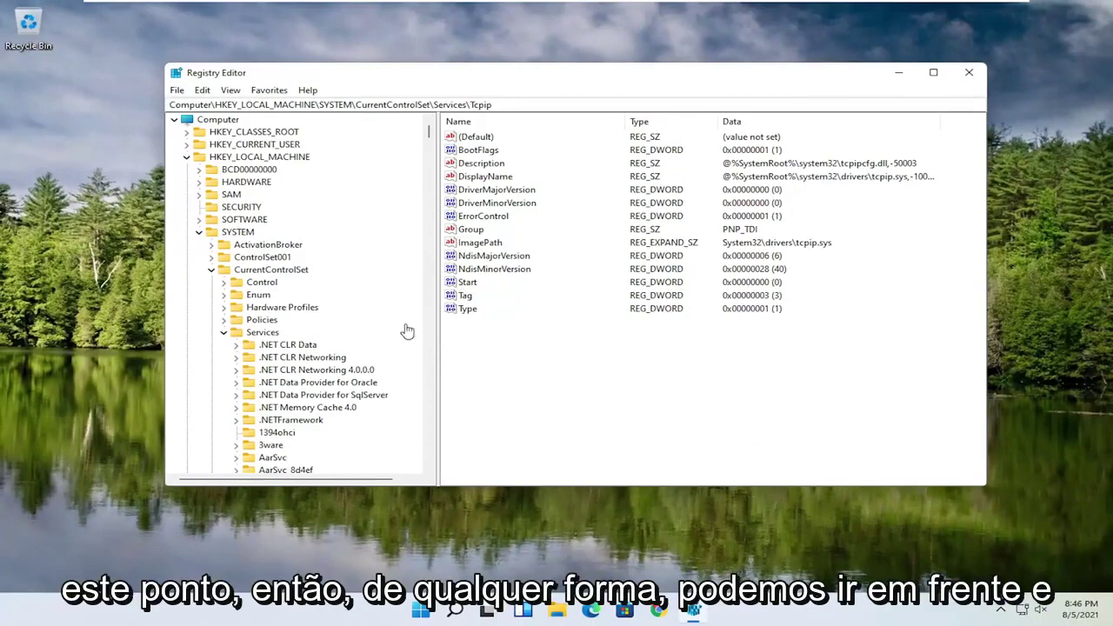
pyautogui.click(224, 332)
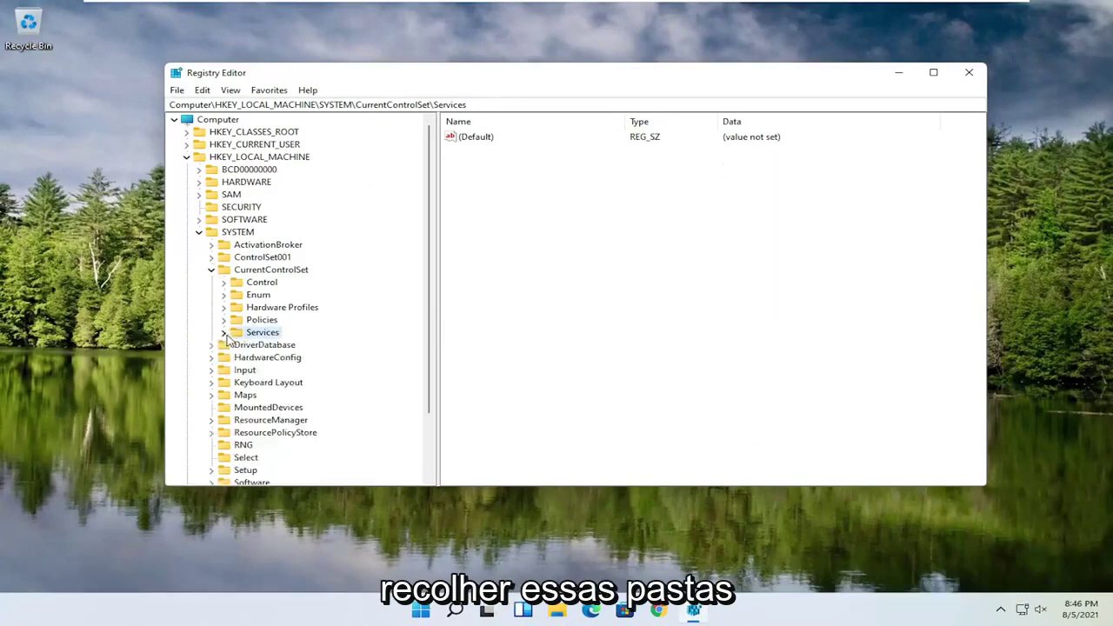
pyautogui.click(211, 269)
pyautogui.click(199, 232)
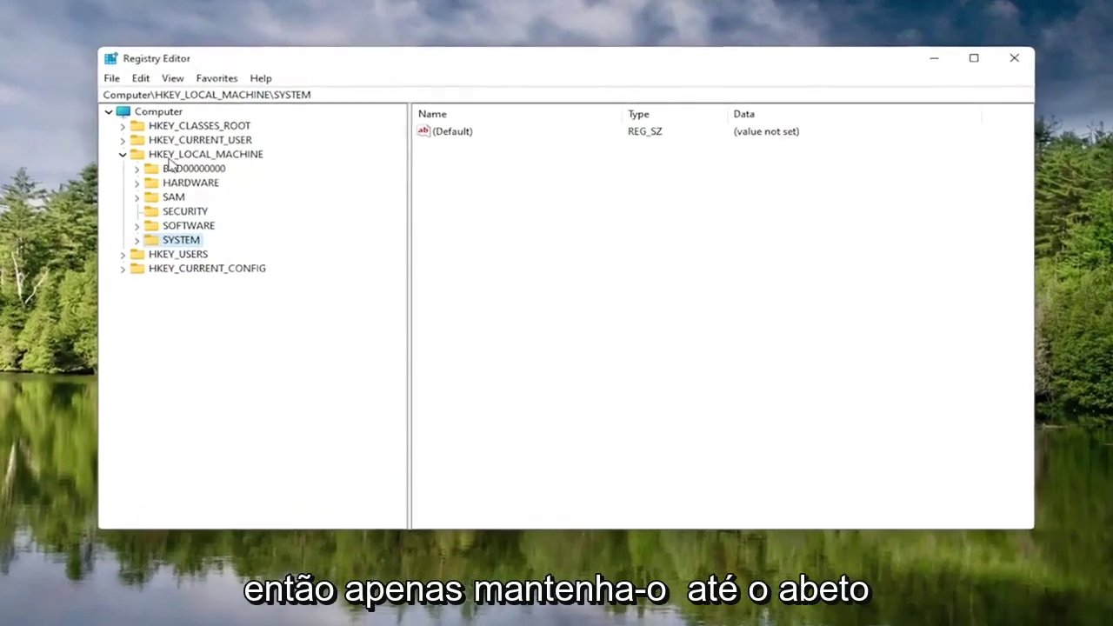
# Under HKEY_LOCAL_MACHINE, expand the SOFTWARE key and its Microsoft subkey.
pyautogui.click(171, 156)
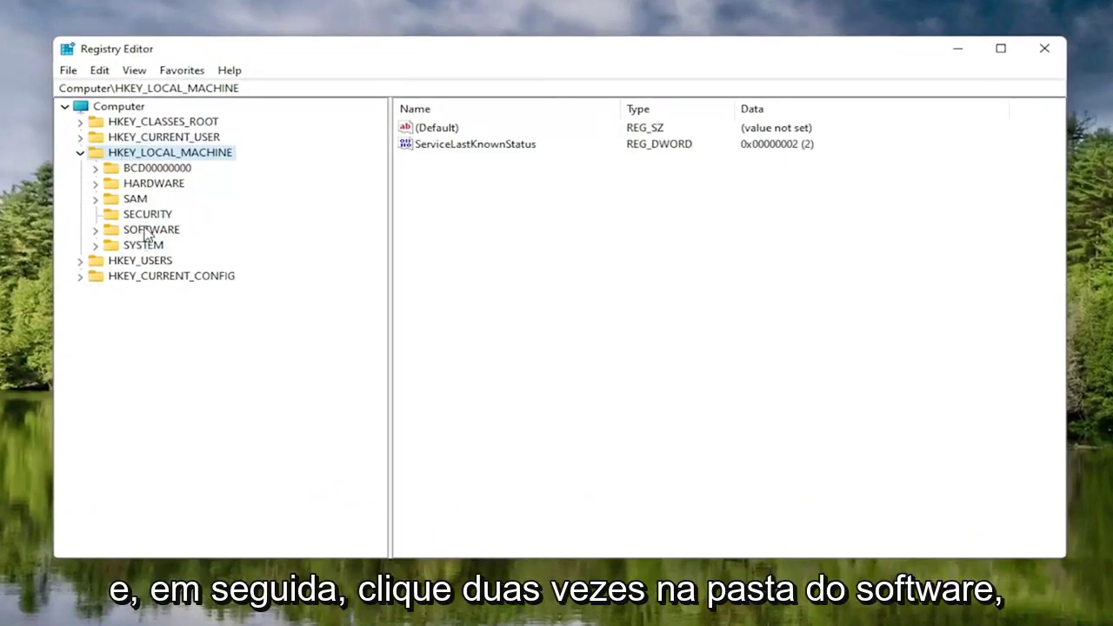
pyautogui.doubleClick(146, 231)
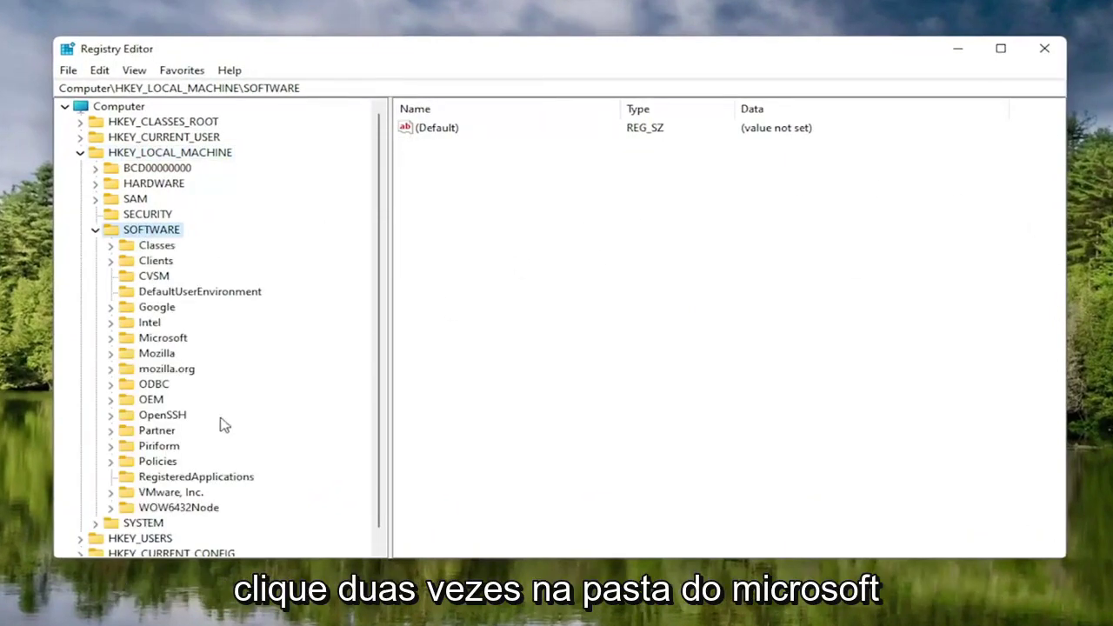
pyautogui.doubleClick(148, 338)
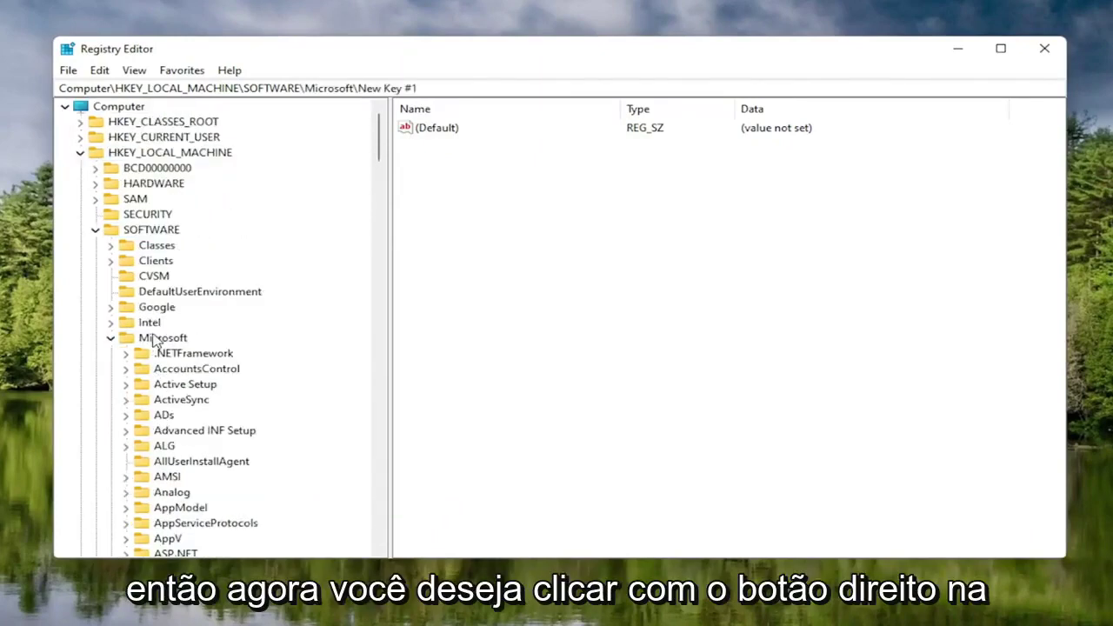
# Create a new subkey under HKEY_LOCAL_MACHINE\SOFTWARE\Microsoft.
pyautogui.rightClick(146, 340)
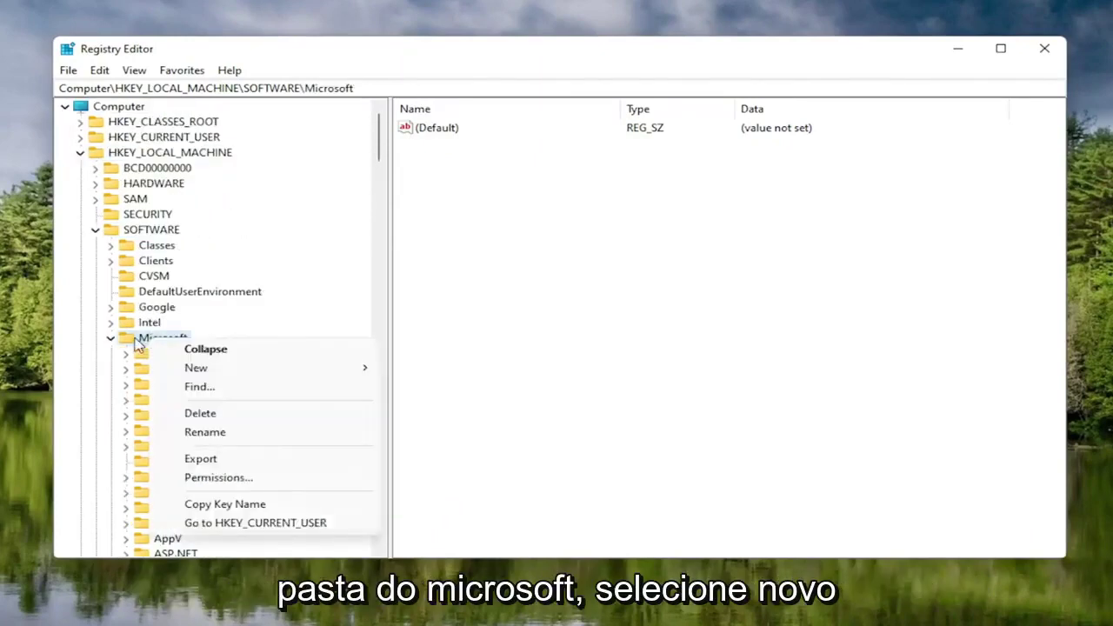
pyautogui.click(139, 338)
pyautogui.rightClick(141, 339)
pyautogui.moveTo(209, 372)
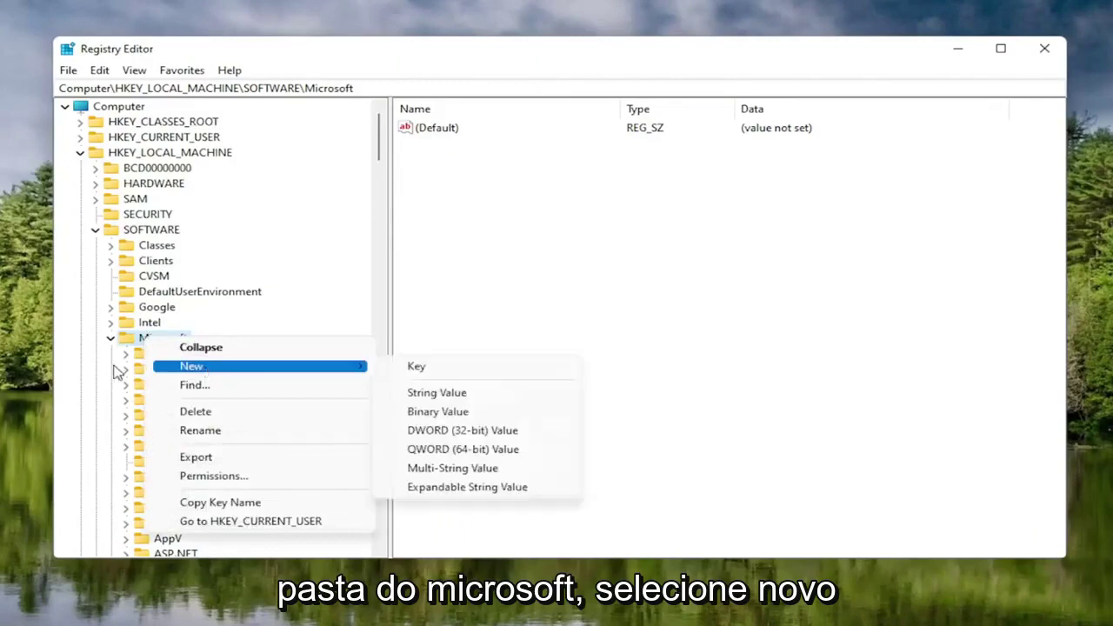
pyautogui.click(426, 373)
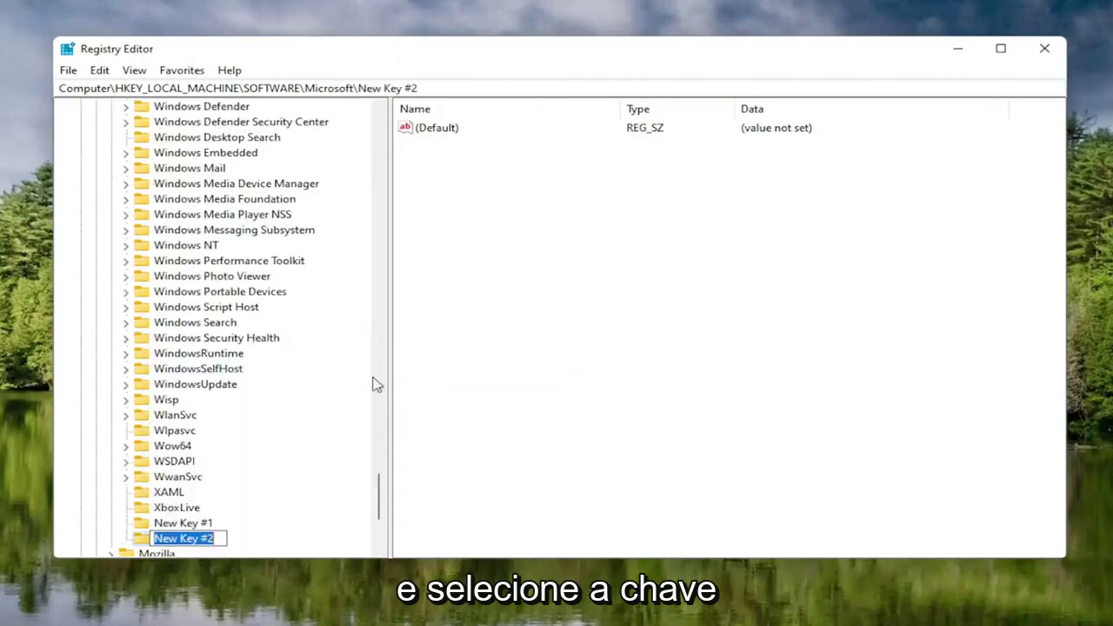
# Delete the leftover subkey New Key #1 from the Microsoft key.
pyautogui.scroll(-1, 288, 408)
pyautogui.click(183, 477)
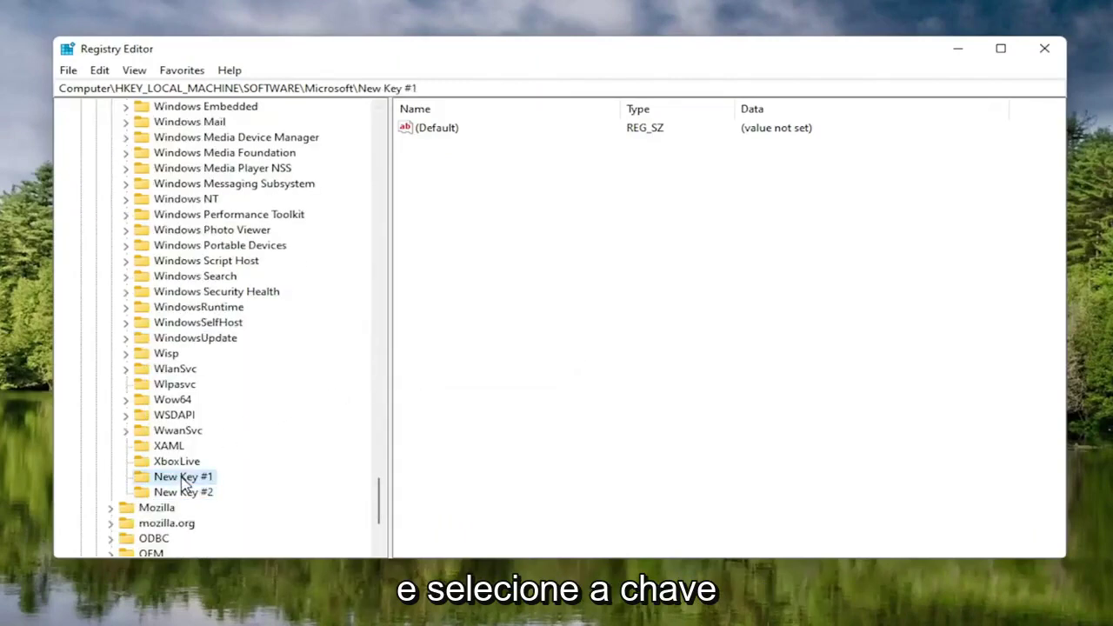
pyautogui.press('Delete')
pyautogui.press('Return')
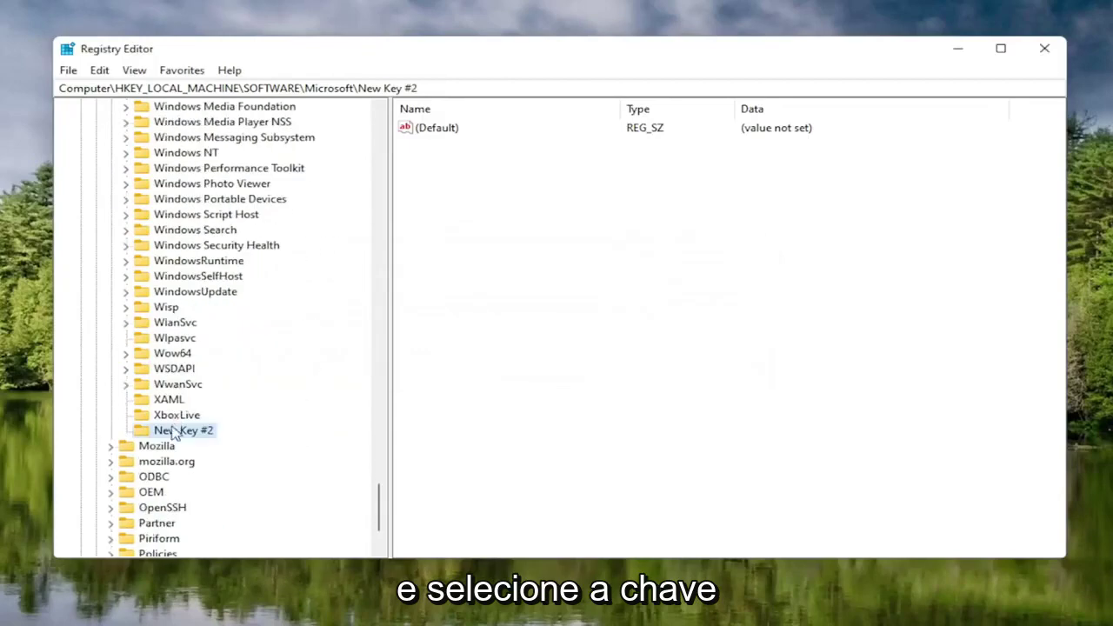
# Rename the Microsoft subkey New Key #2 as New Key #1.
pyautogui.rightClick(173, 428)
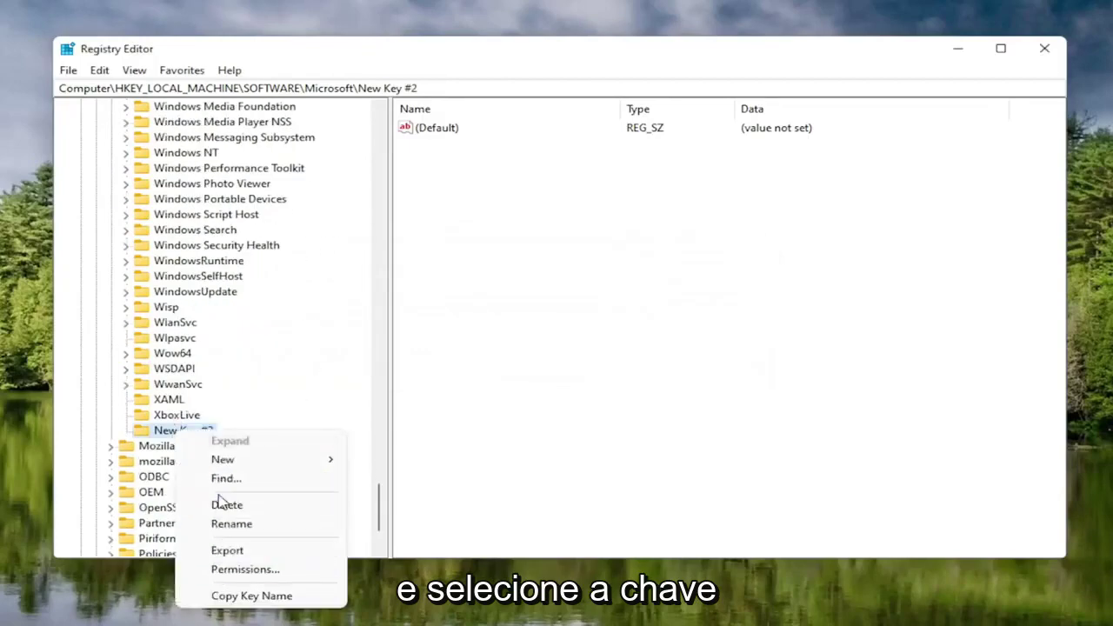
pyautogui.click(230, 523)
pyautogui.press('End')
pyautogui.write('1')
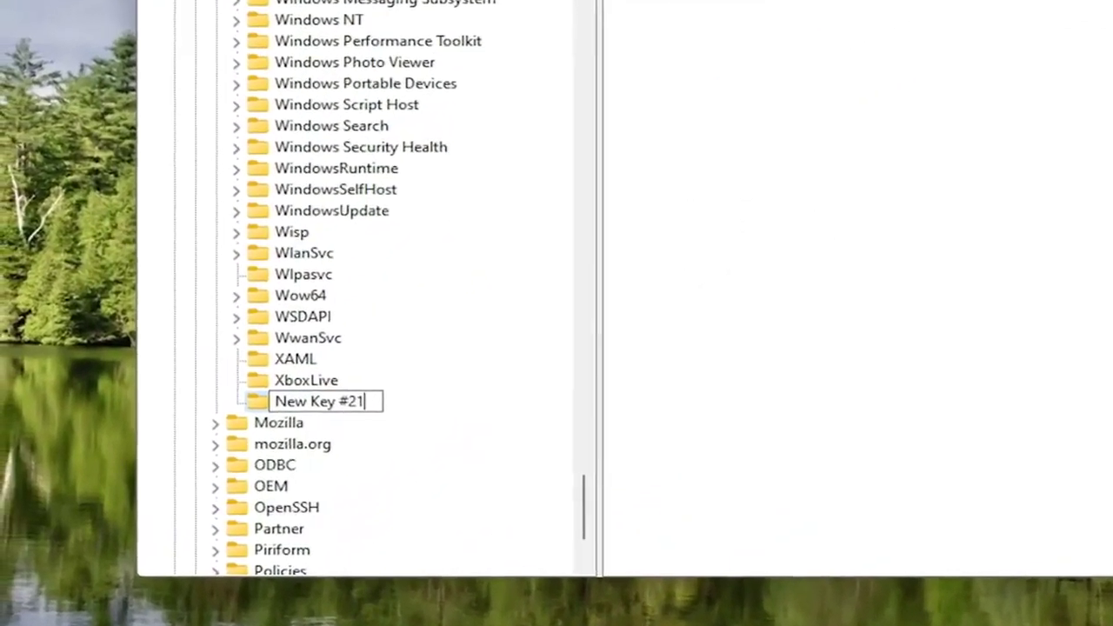
pyautogui.press('Left')
pyautogui.press('BackSpace')
pyautogui.press('Return')
# Try to rename the Microsoft subkey New Key #1 as MSMQ, and delete that placeholder key.
pyautogui.scroll(8, 374, 348)
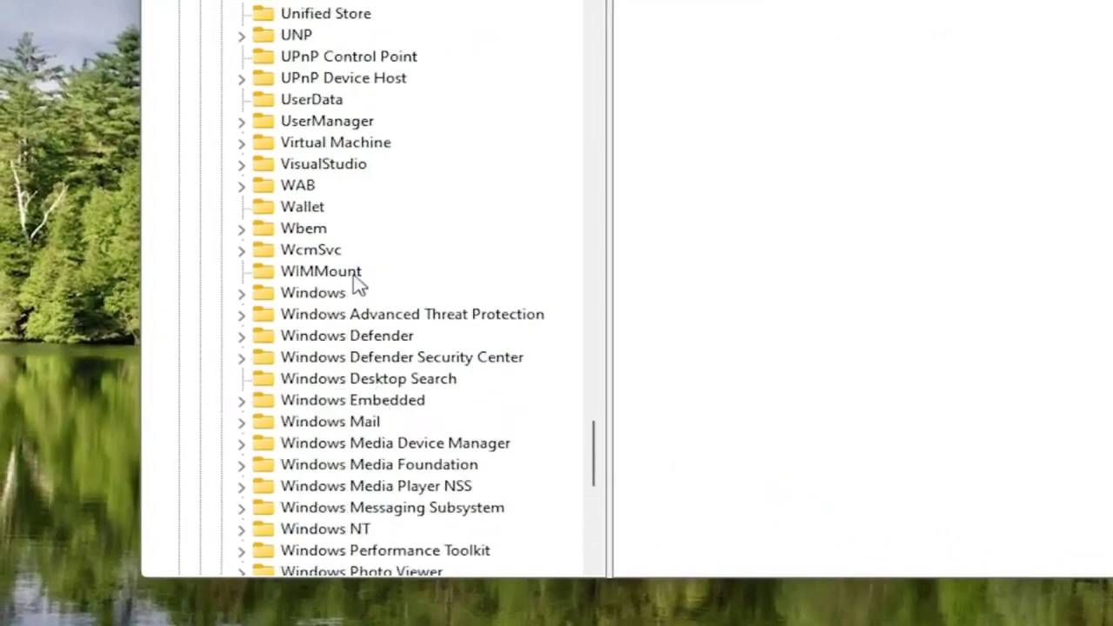
pyautogui.scroll(-9, 348, 339)
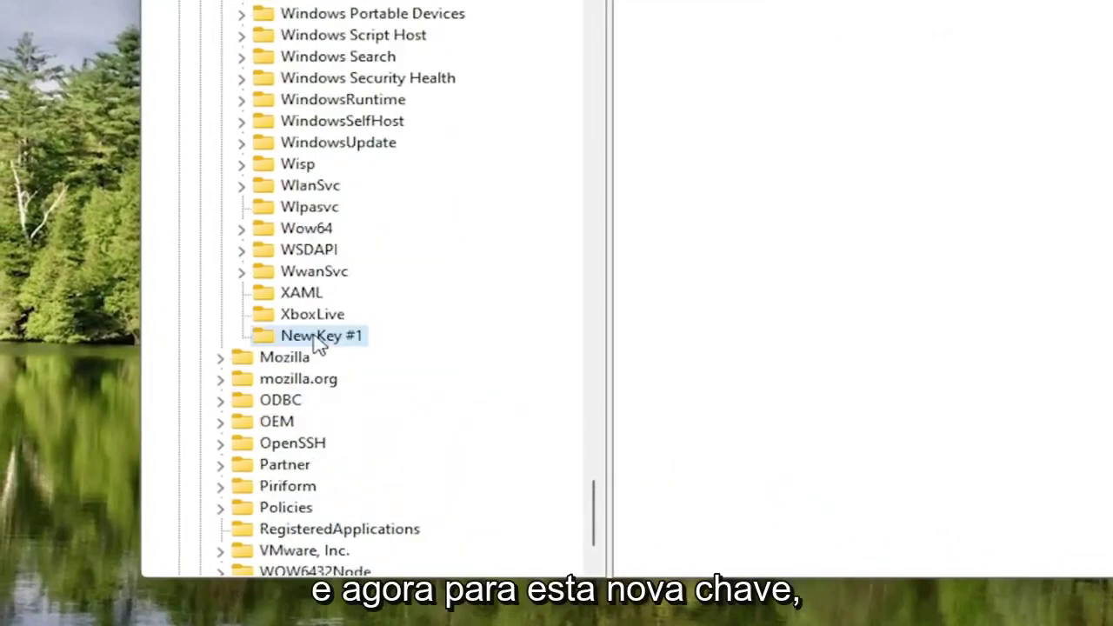
pyautogui.rightClick(318, 344)
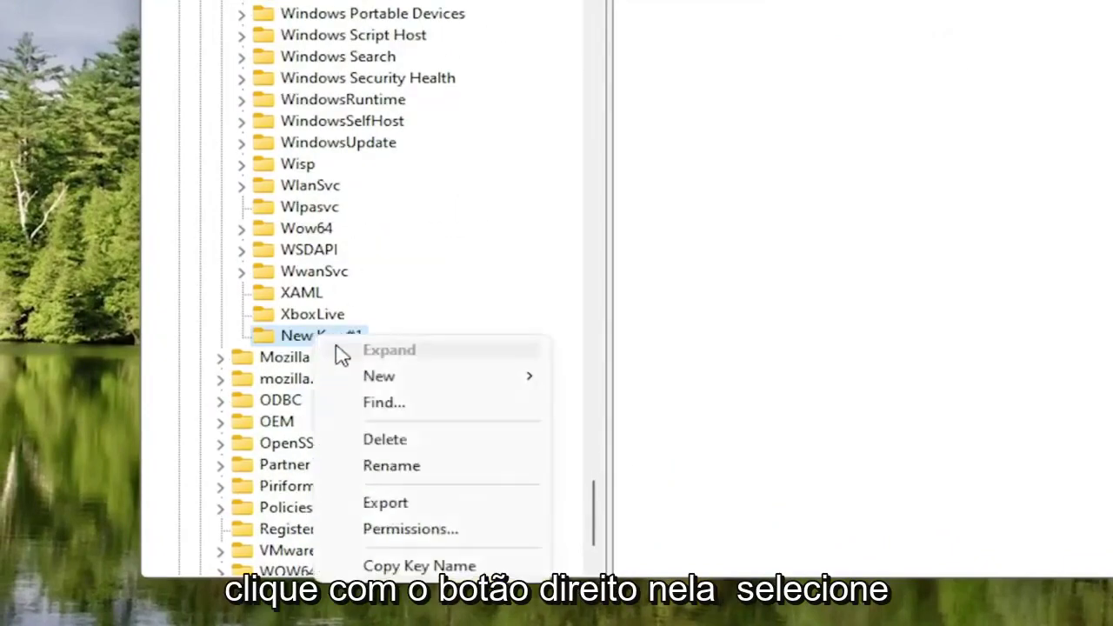
pyautogui.click(393, 470)
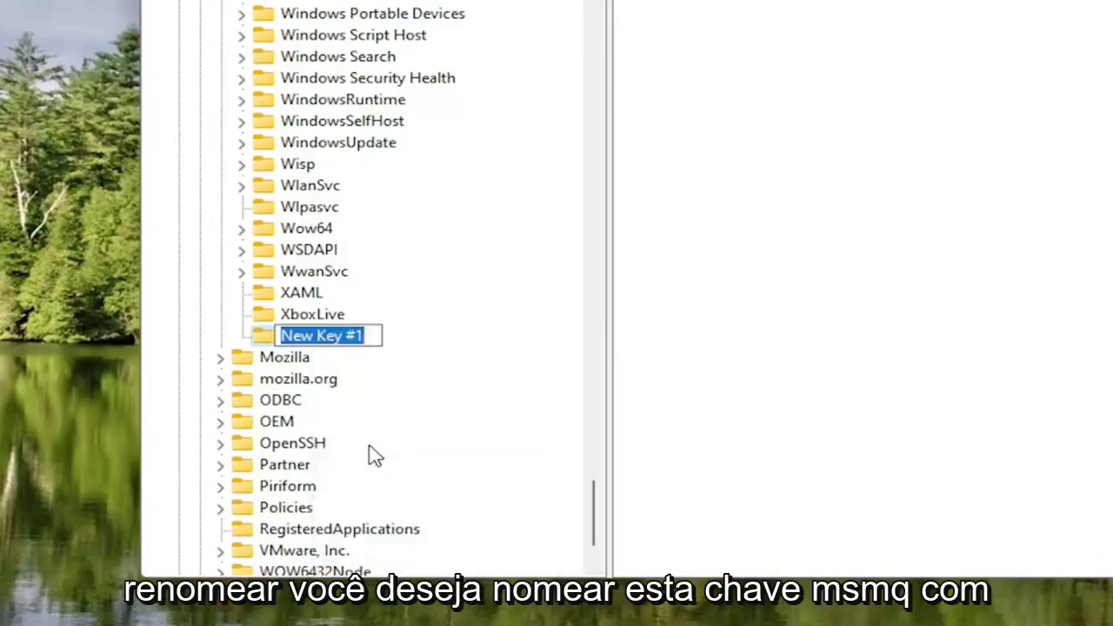
pyautogui.write('MSMQ')
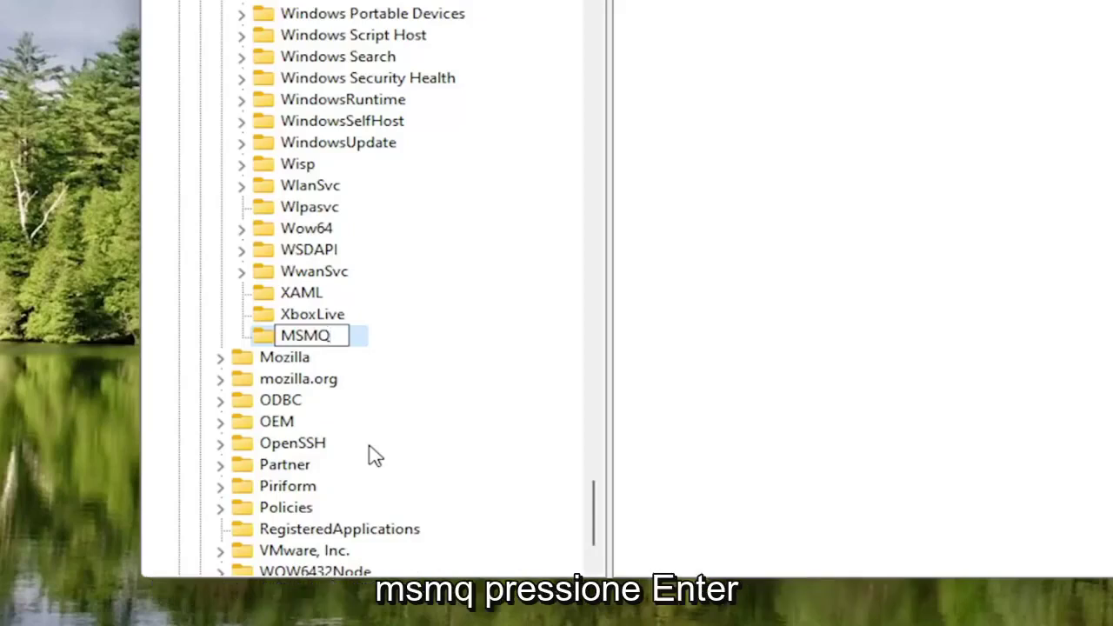
pyautogui.press('Return')
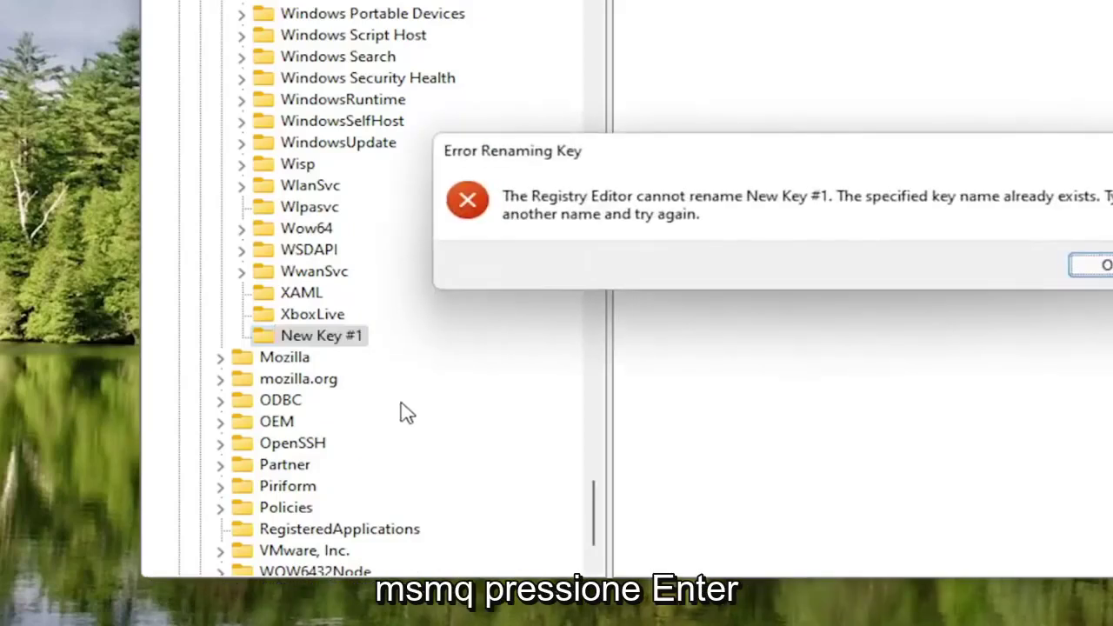
pyautogui.click(1104, 275)
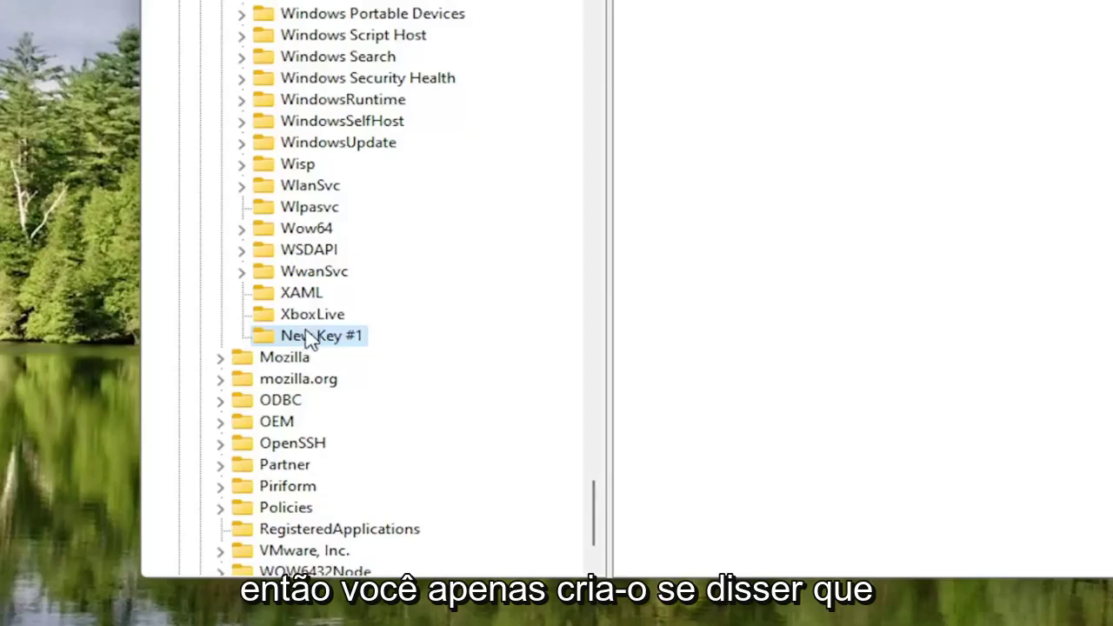
pyautogui.press('Delete')
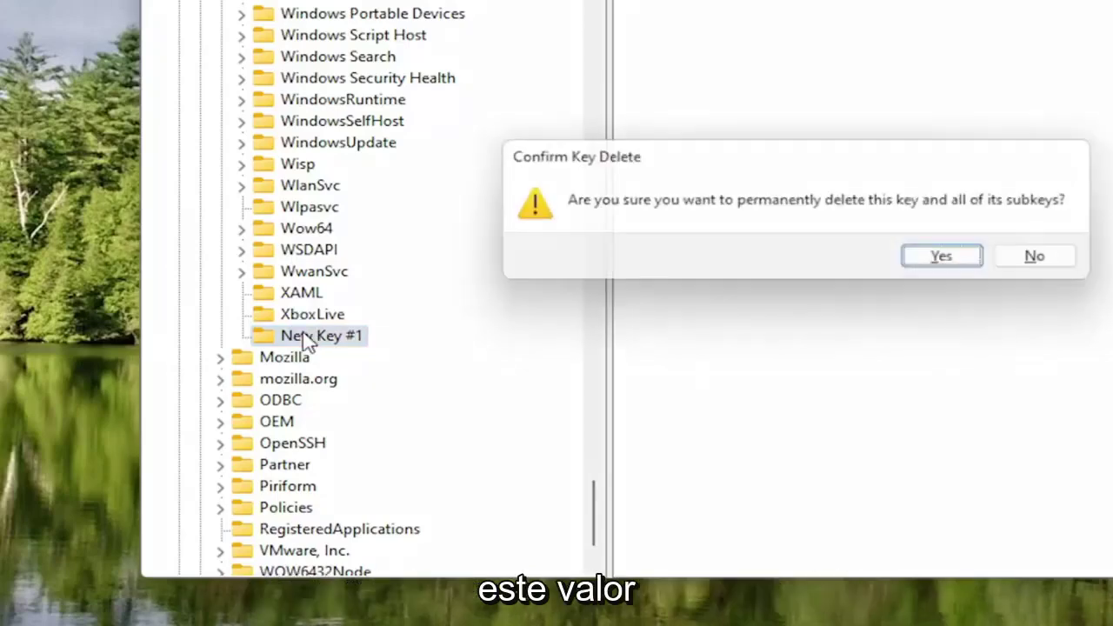
pyautogui.press('Return')
# Find and select the existing MSMQ key under HKEY_LOCAL_MACHINE\SOFTWARE\Microsoft.
pyautogui.scroll(4, 317, 272)
pyautogui.scroll(13, 318, 273)
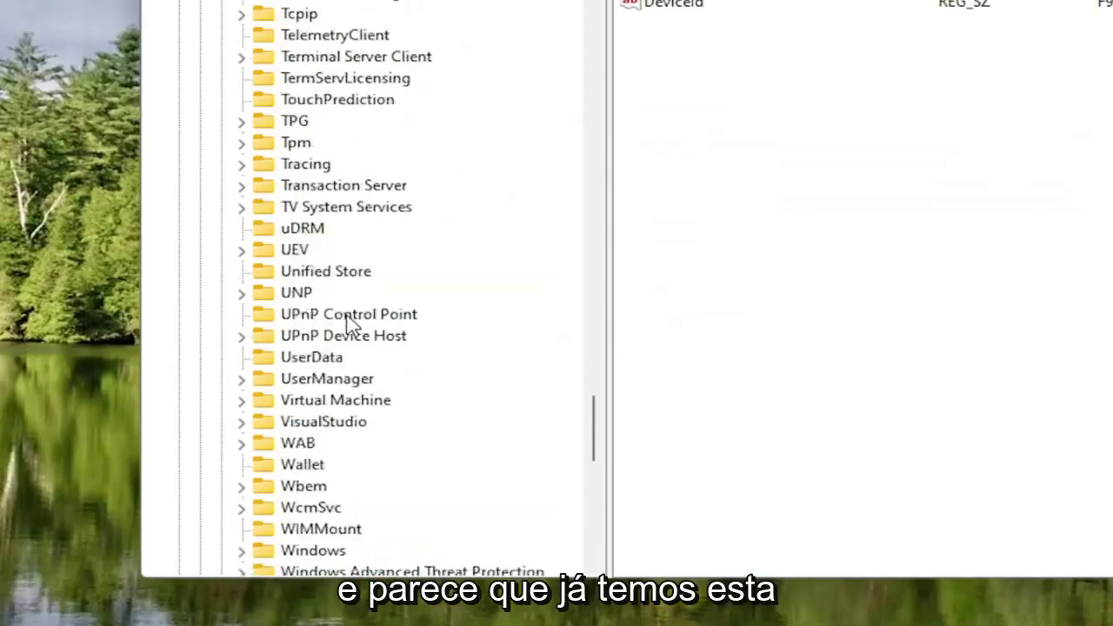
pyautogui.scroll(9, 350, 323)
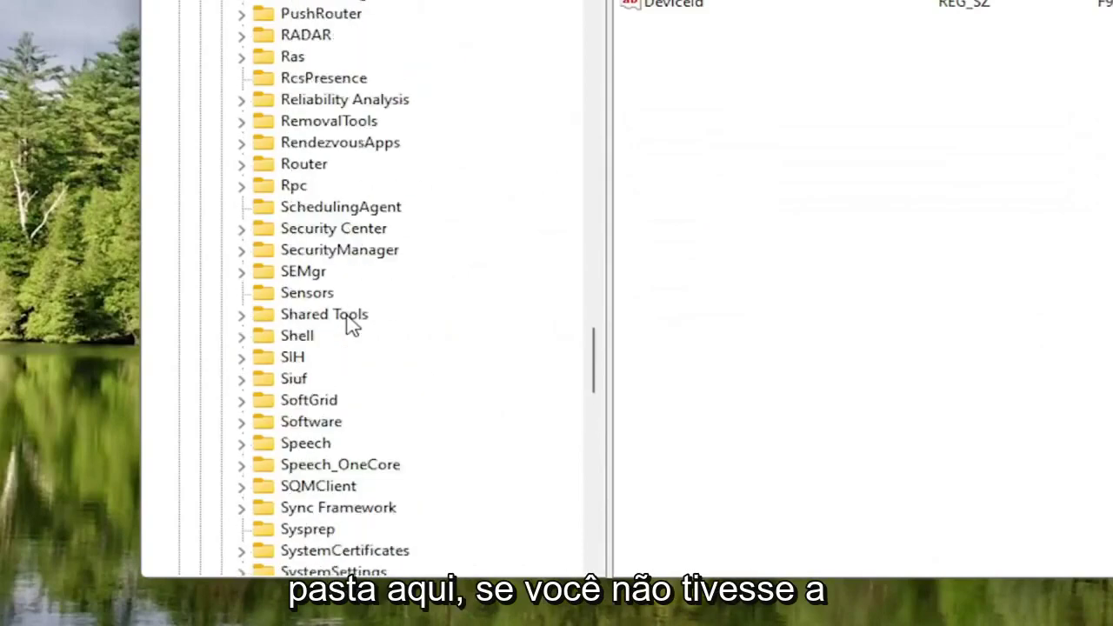
pyautogui.scroll(-7, 350, 324)
pyautogui.scroll(12, 351, 323)
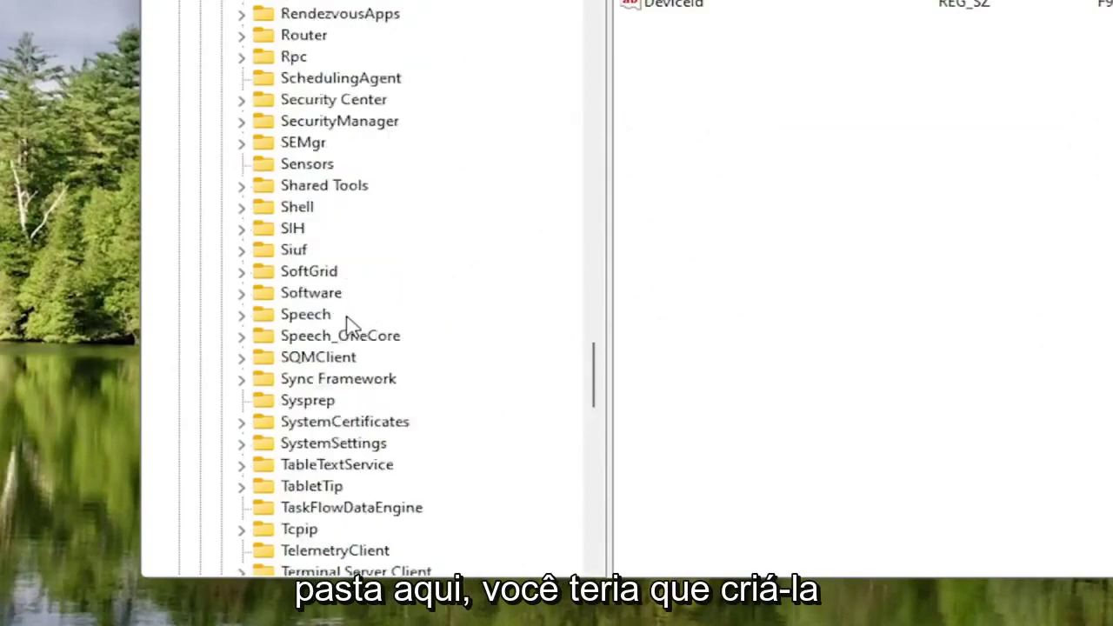
pyautogui.scroll(10, 346, 319)
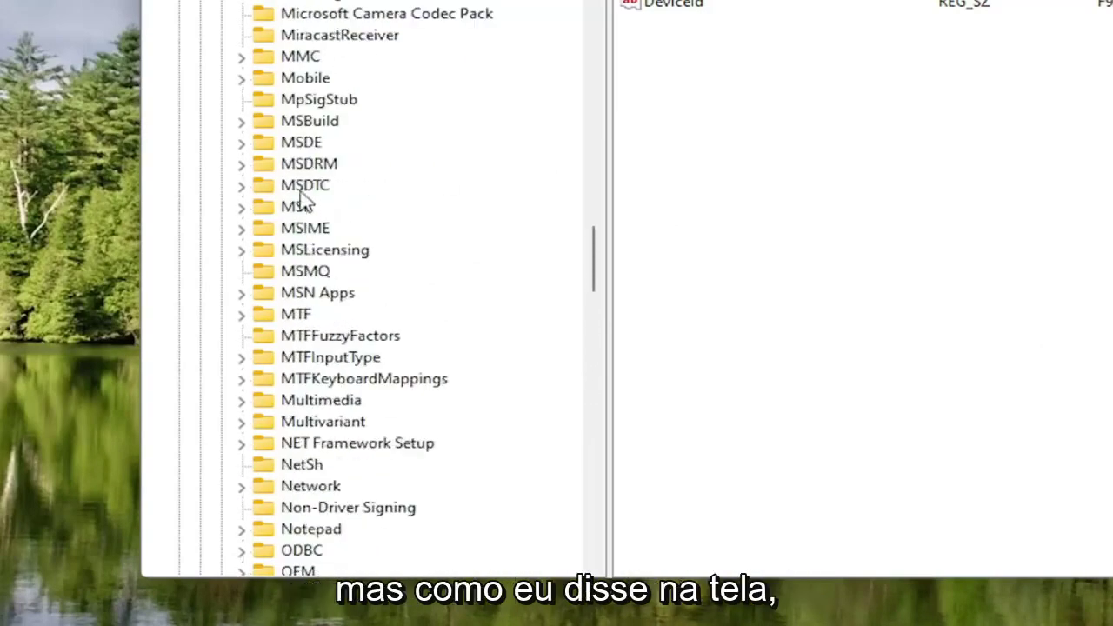
pyautogui.click(296, 274)
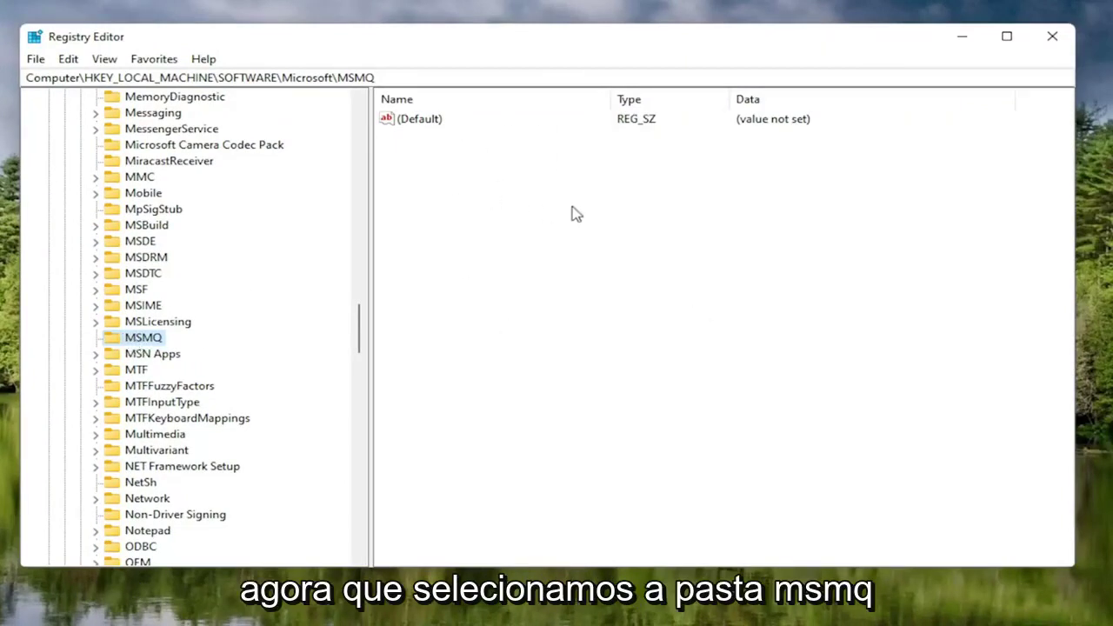
# Create a DWORD (32-bit) value named TCPNoDelay in the MSMQ key.
pyautogui.rightClick(553, 180)
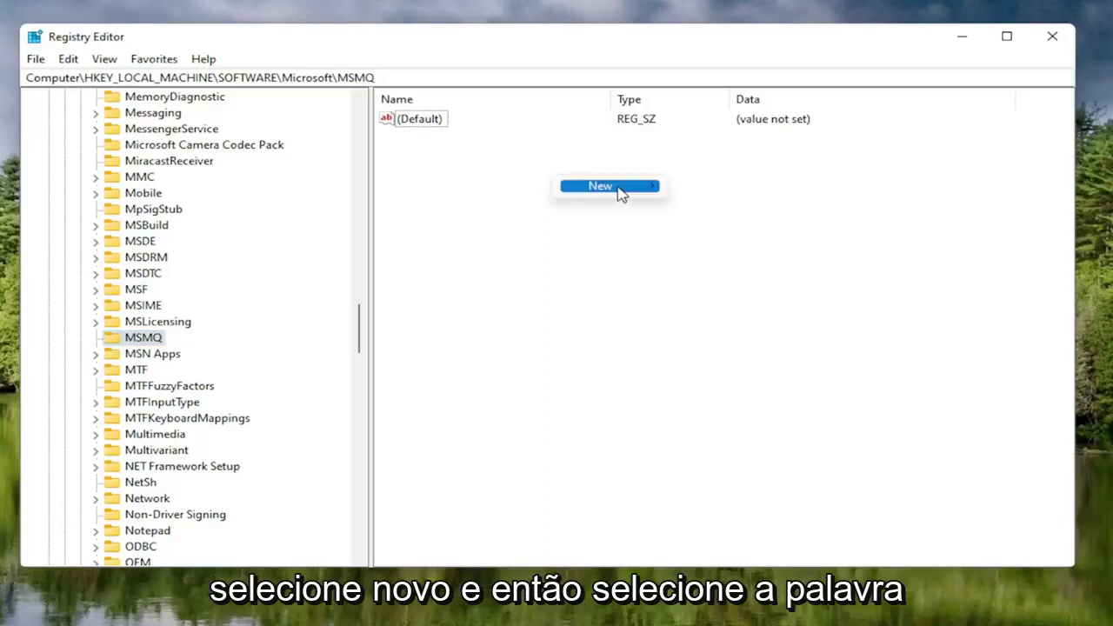
pyautogui.moveTo(618, 188)
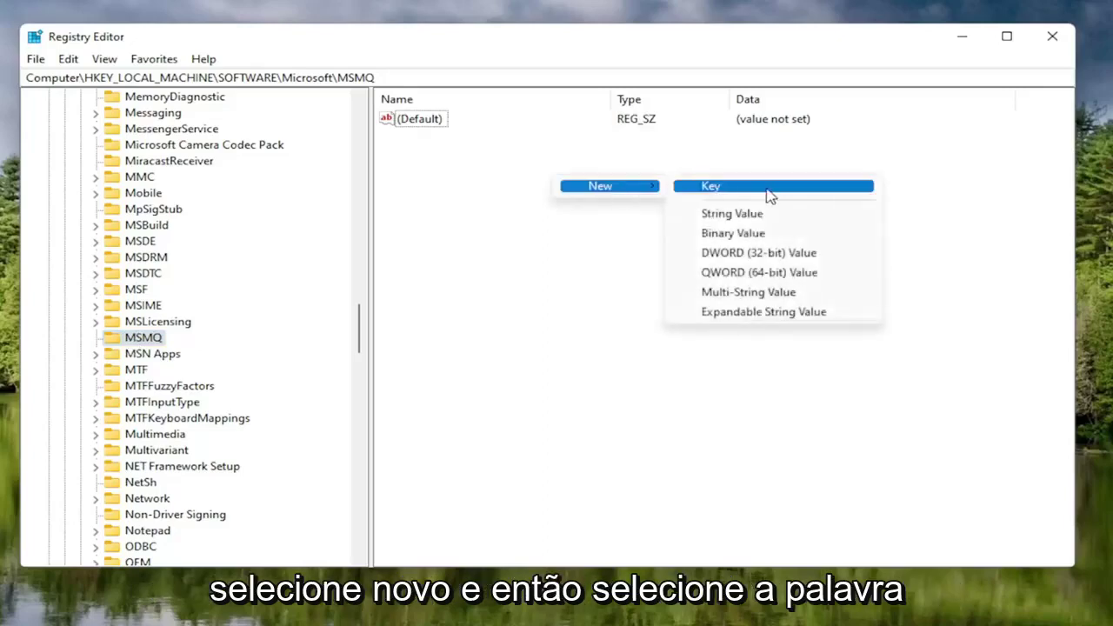
pyautogui.click(761, 255)
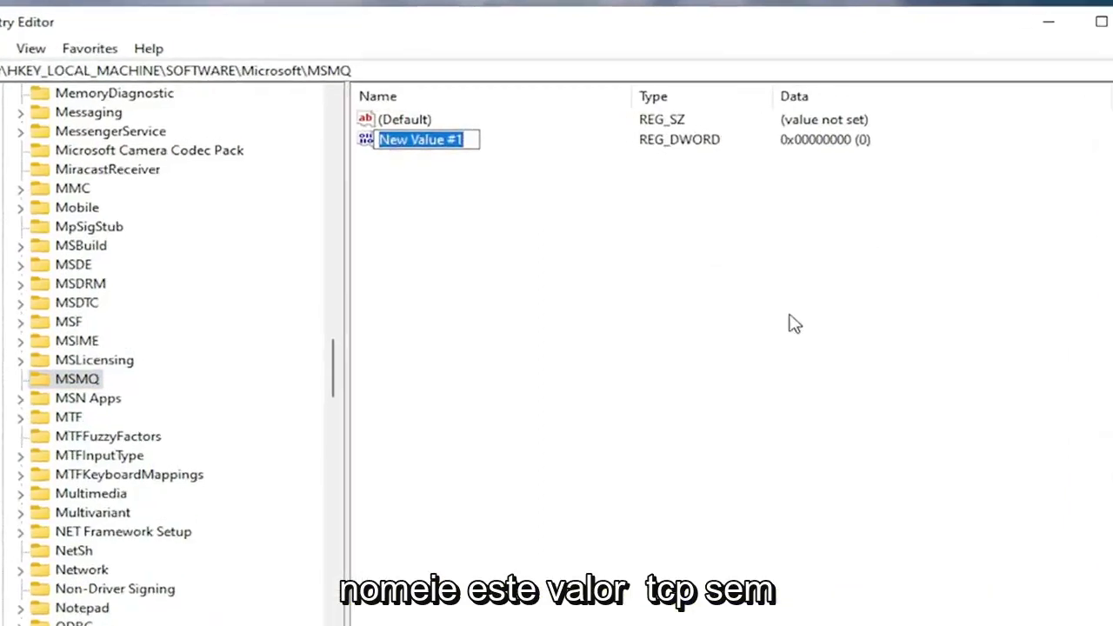
pyautogui.write('TCP')
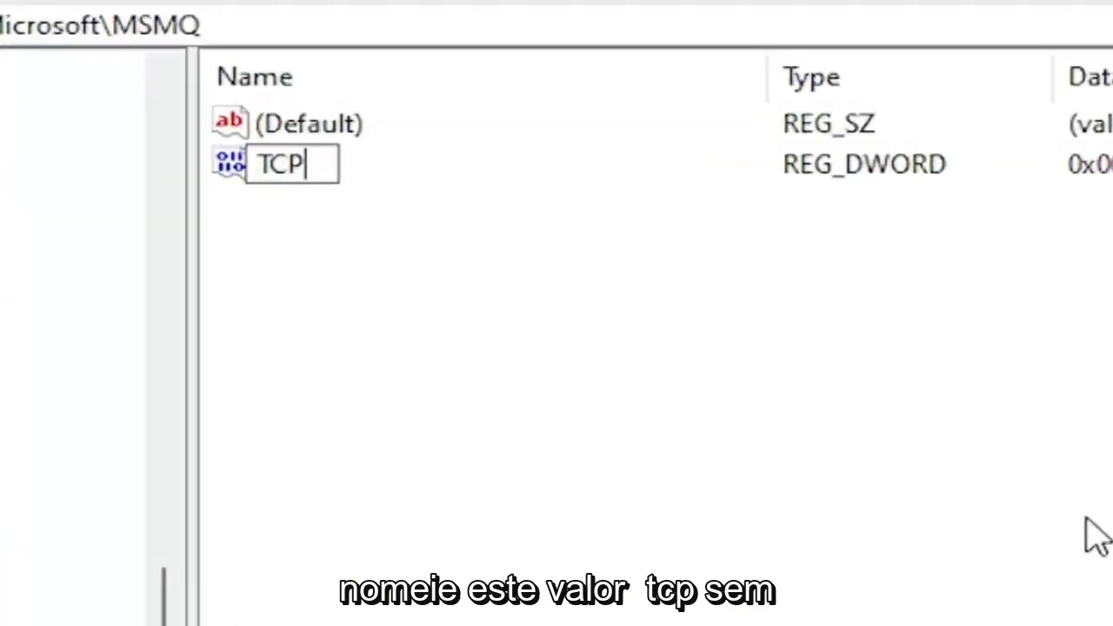
pyautogui.write('n')
pyautogui.press('BackSpace')
pyautogui.write('NoDelay')
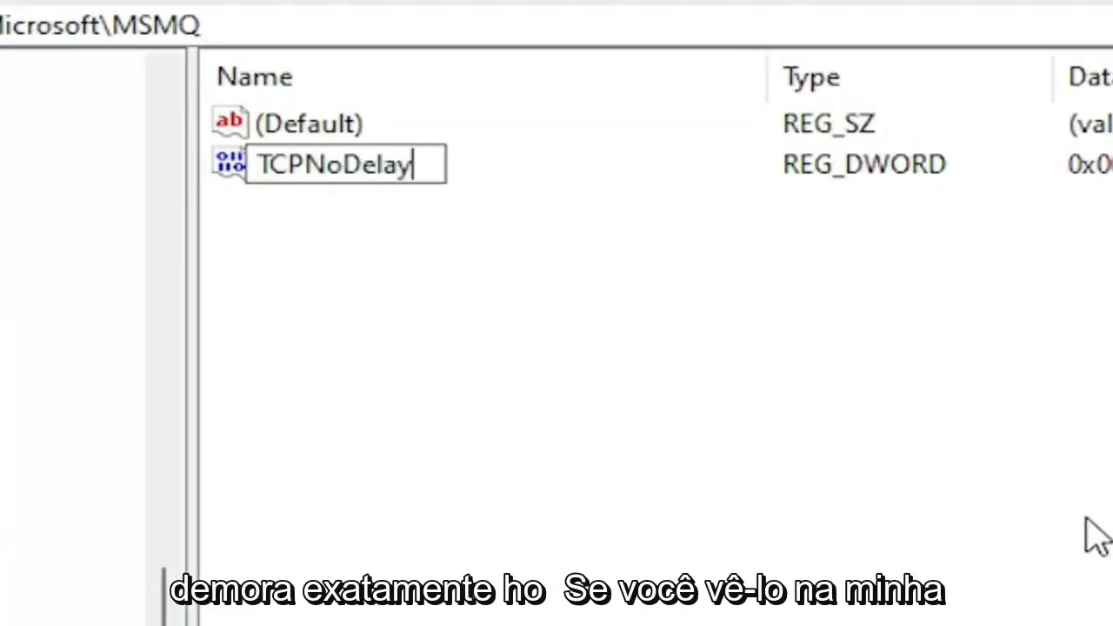
pyautogui.press('Return')
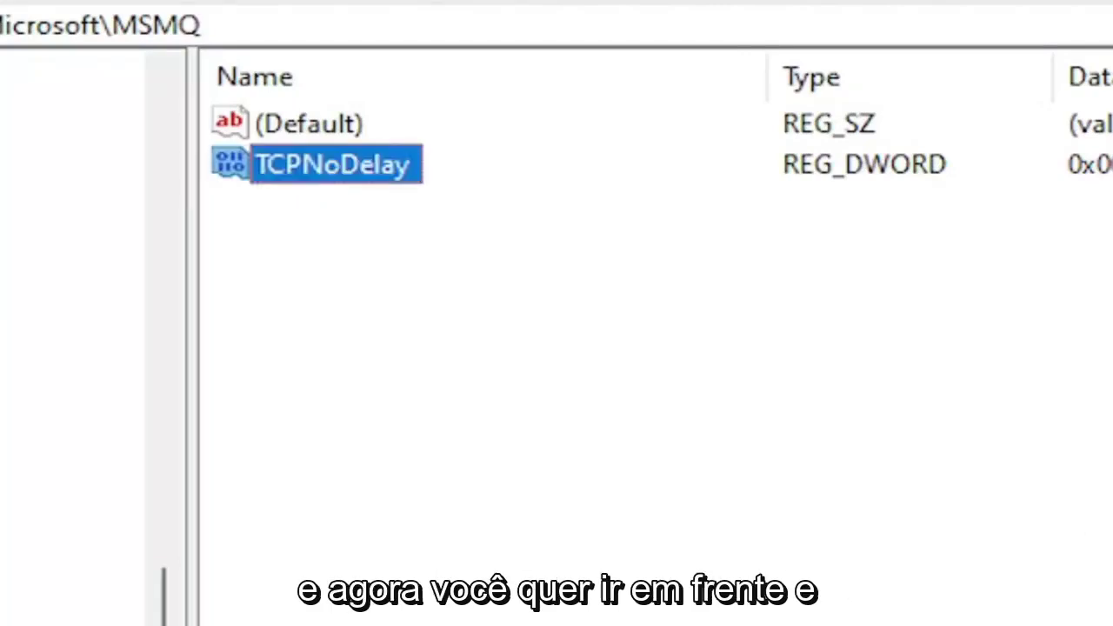
# Set the value data of TCPNoDelay in the MSMQ key to 1, keeping the hexadecimal base.
pyautogui.doubleClick(392, 171)
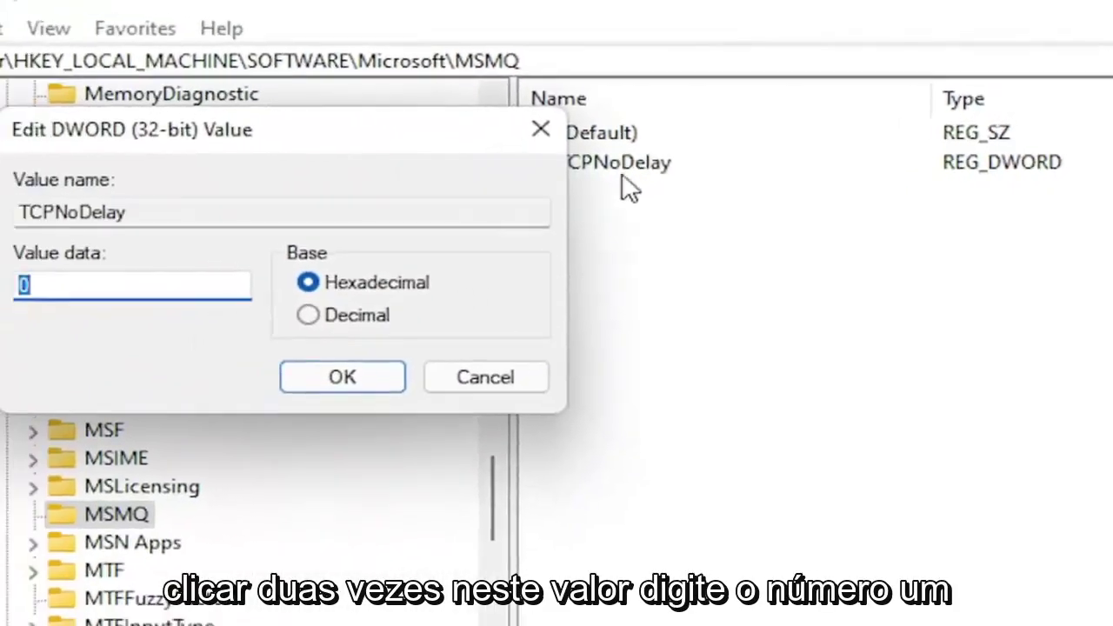
pyautogui.write('1')
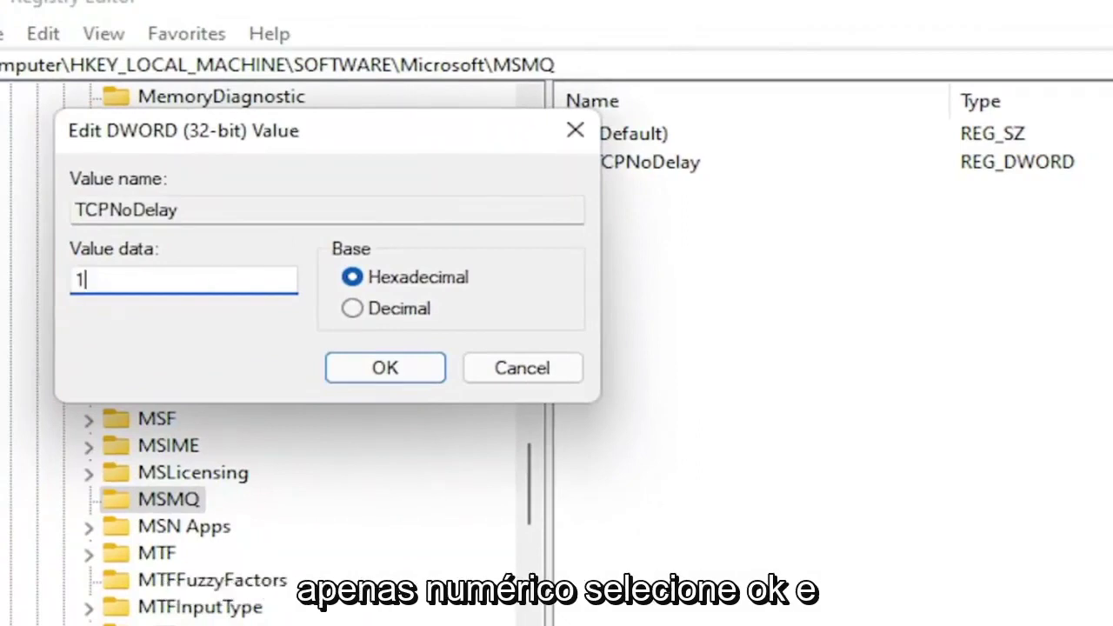
pyautogui.click(362, 368)
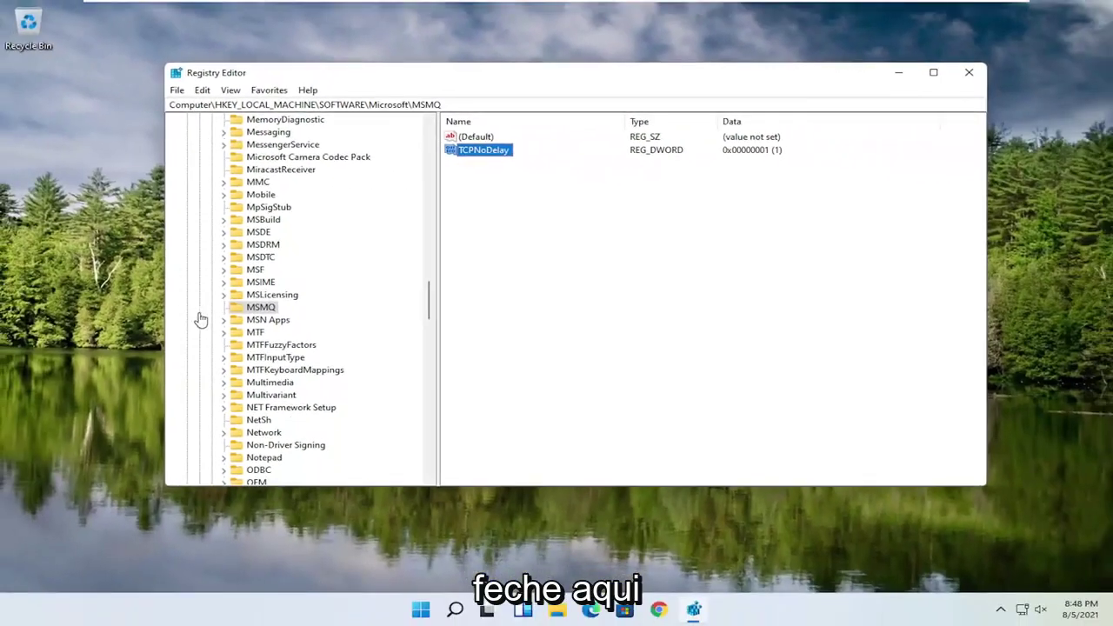
# Collapse the Microsoft, SOFTWARE and HKEY_LOCAL_MACHINE branches and close Registry Editor.
pyautogui.moveTo(432, 309); pyautogui.dragTo(432, 143)
pyautogui.click(203, 311)
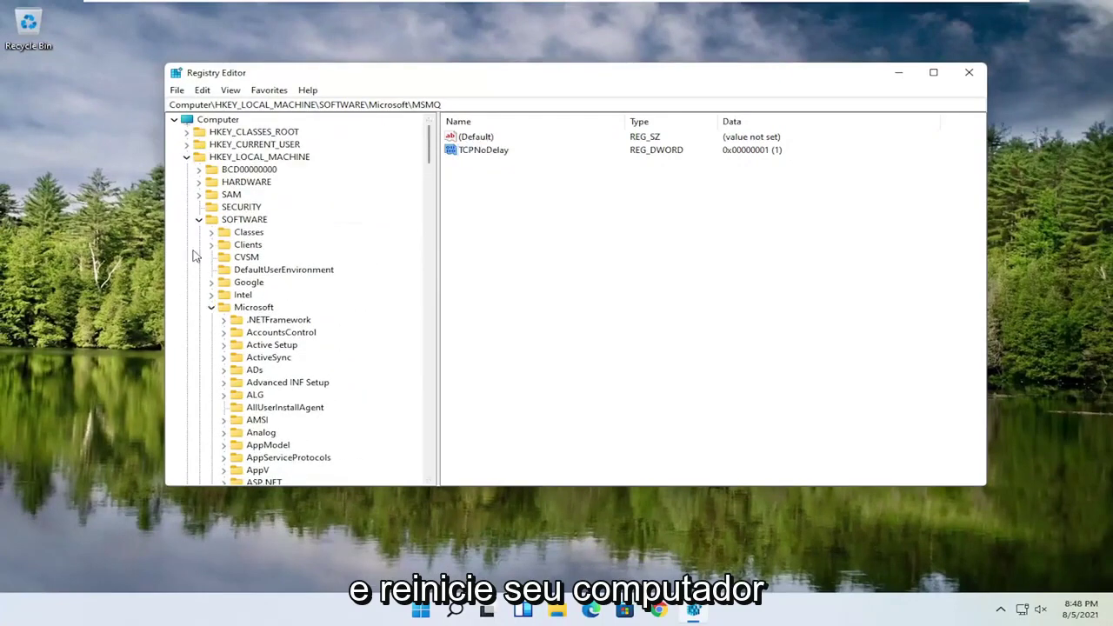
pyautogui.click(211, 307)
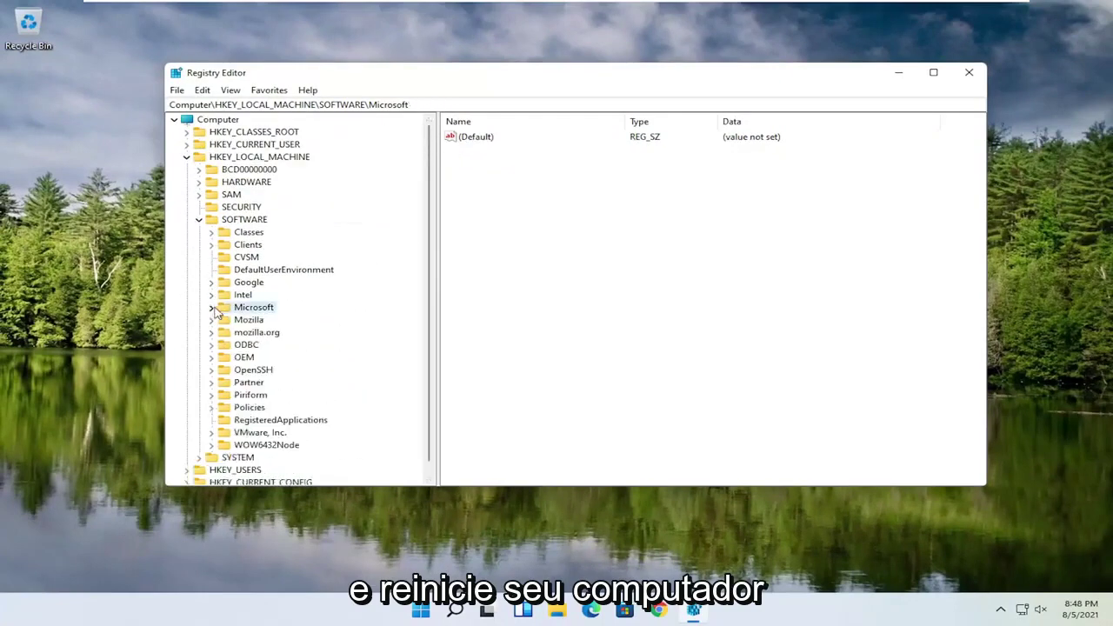
pyautogui.click(199, 220)
pyautogui.click(187, 157)
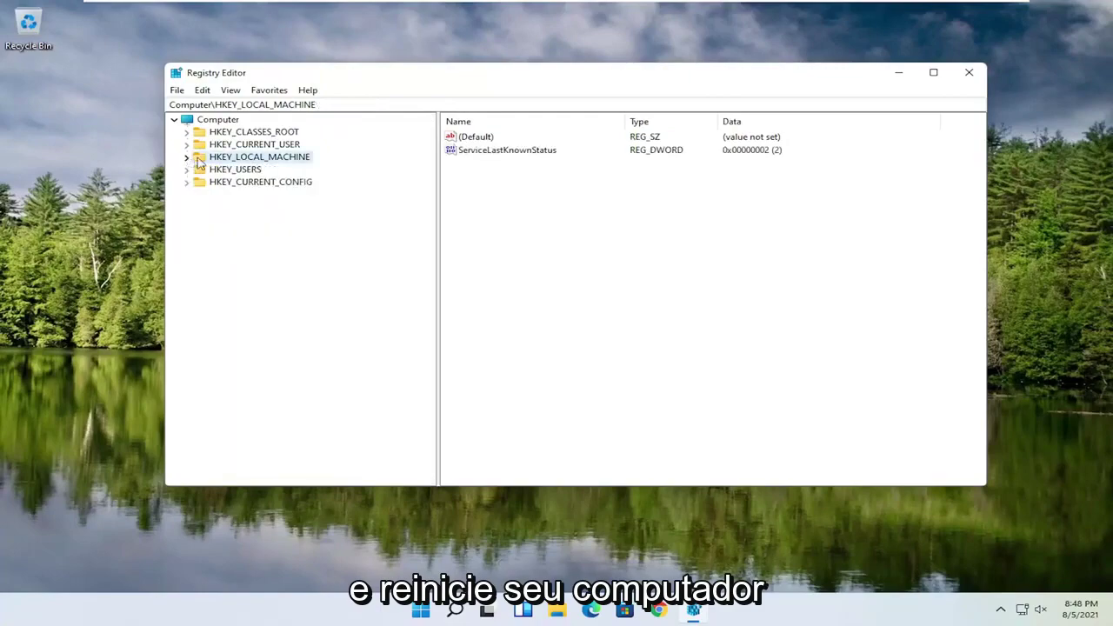
pyautogui.click(967, 73)
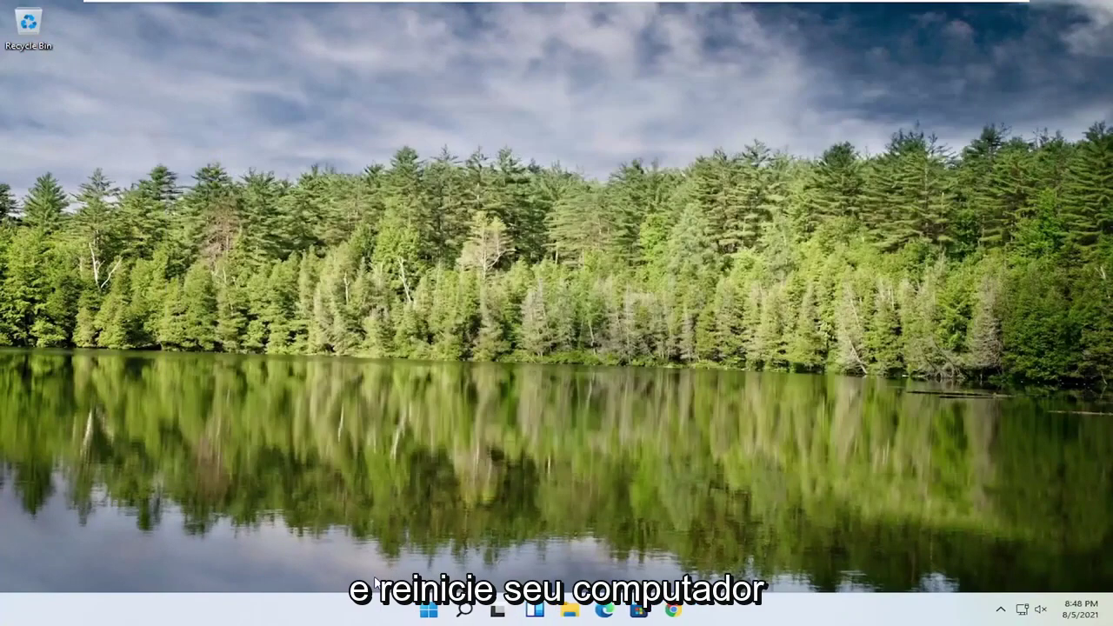
# Restart the computer to apply the registry changes.
pyautogui.rightClick(438, 611)
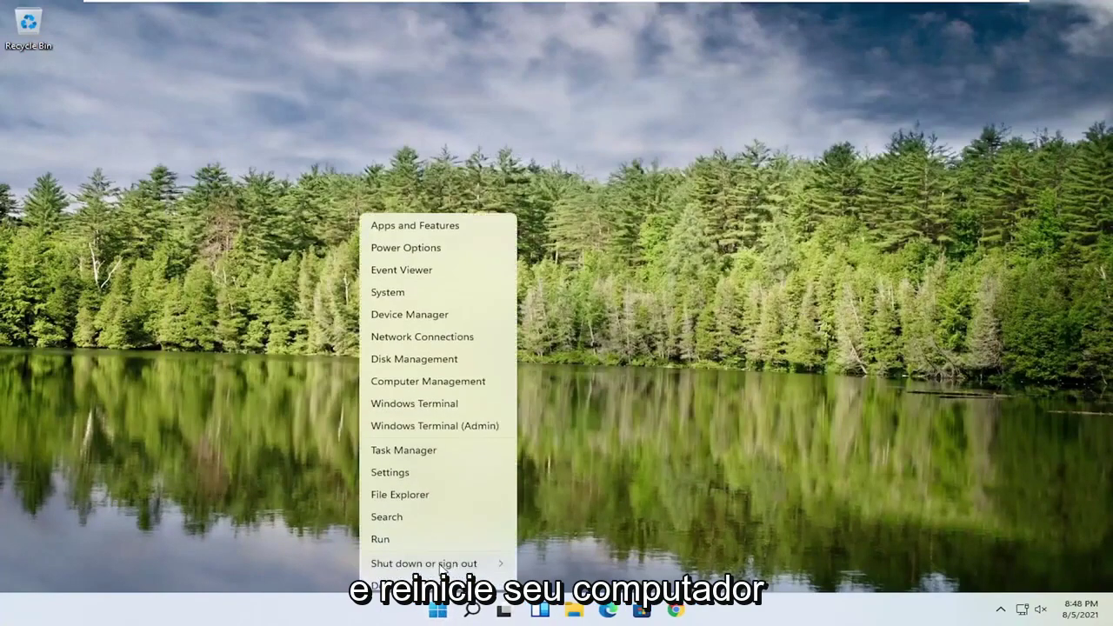
pyautogui.moveTo(438, 561)
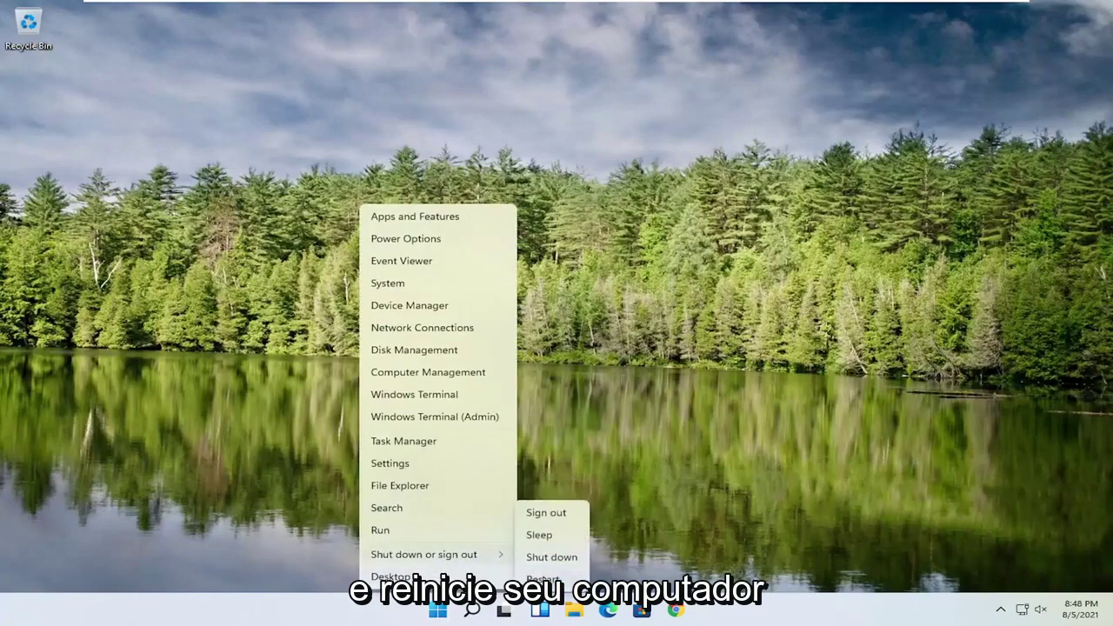
pyautogui.click(547, 577)
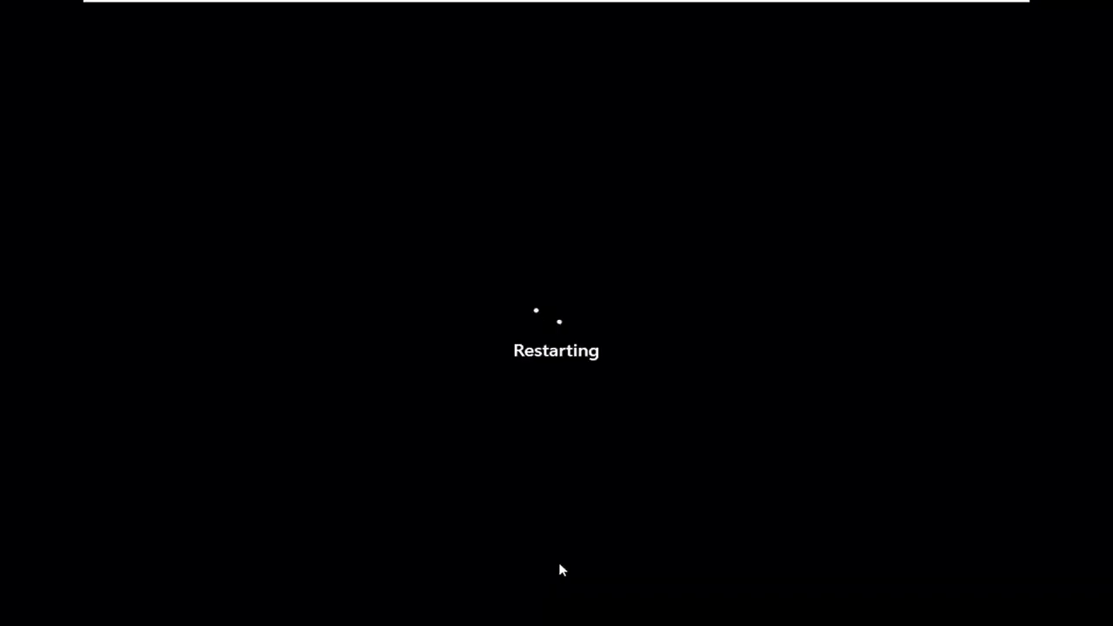